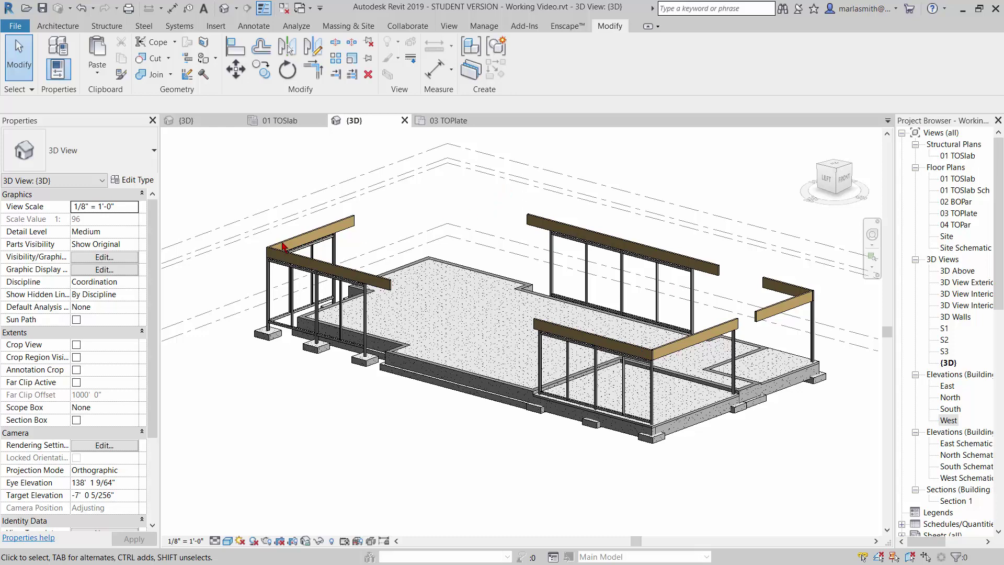
- Open the 03 TOPlate floor plan
scroll(255, 258, up, 8)
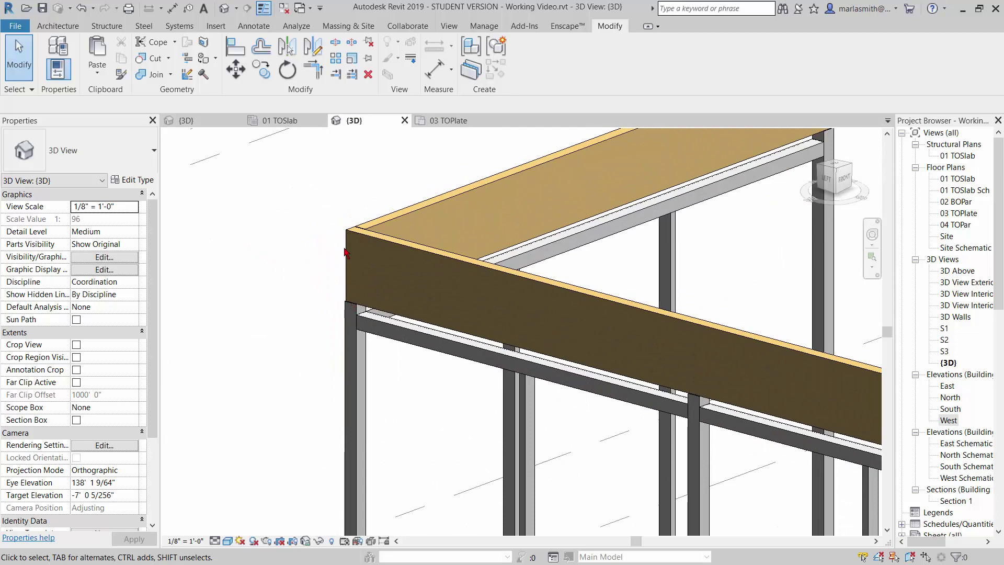
scroll(345, 252, down, 5)
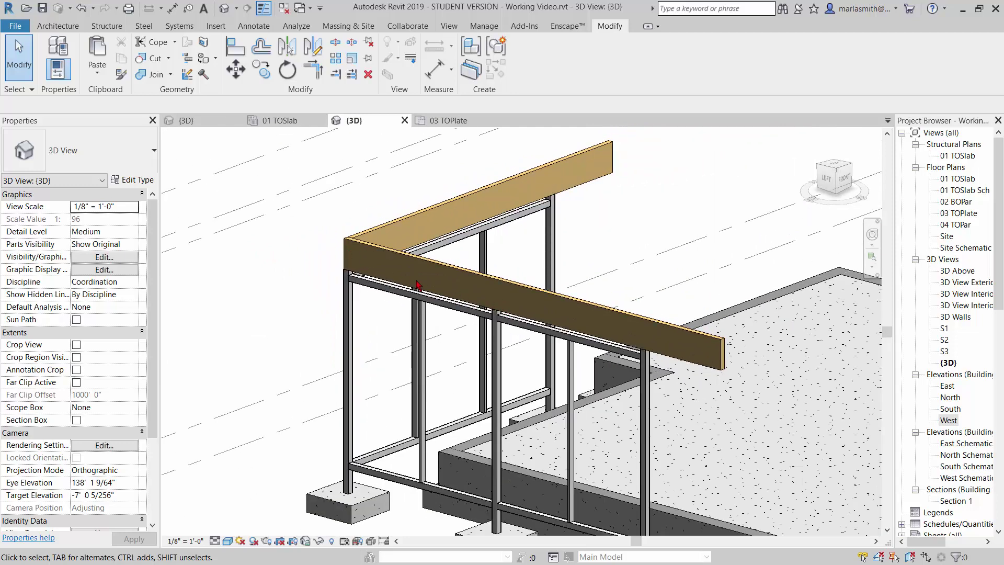
scroll(418, 285, down, 4)
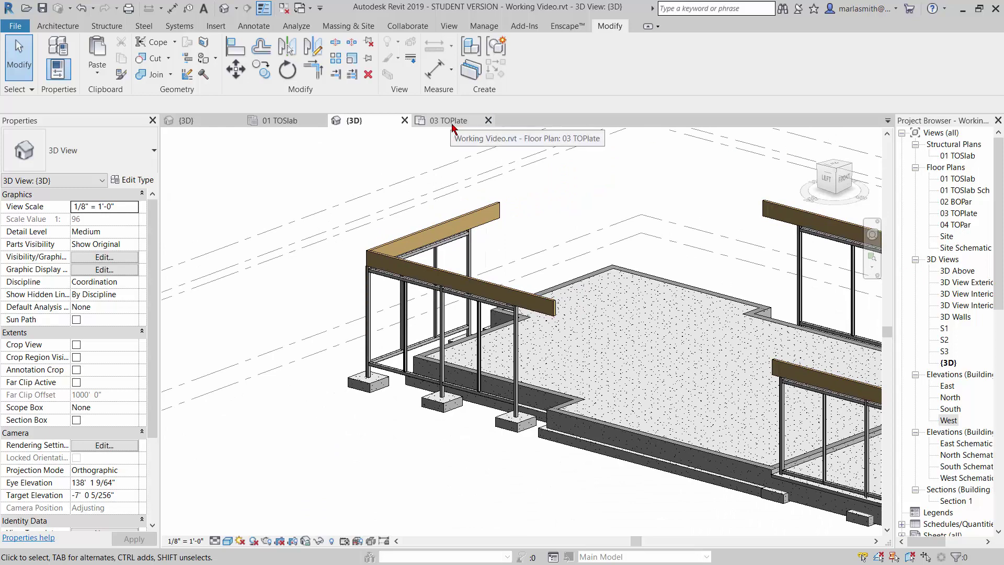
click(453, 124)
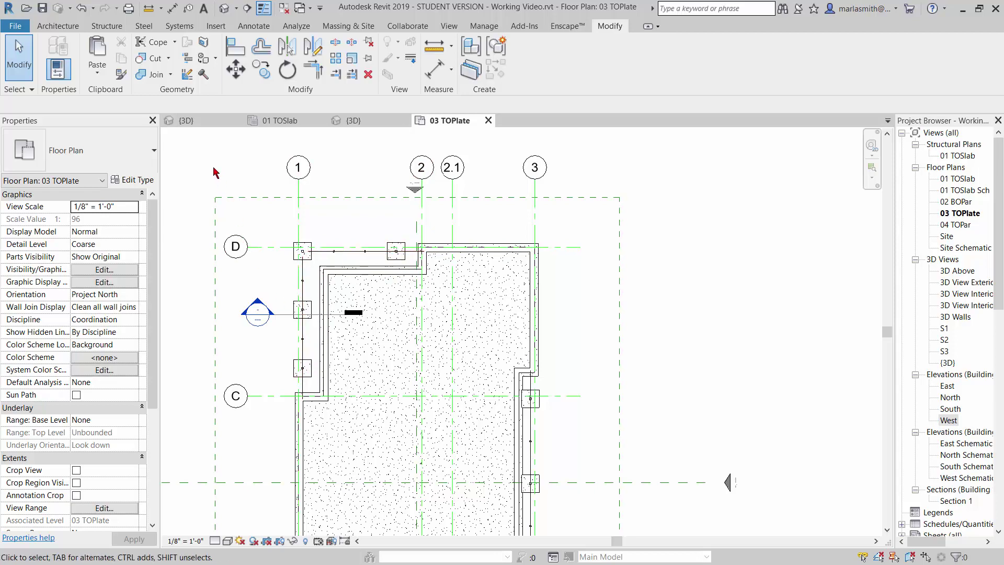
- Through Component > Load Family, browse to Custom Library > Structural Connections and pick U Saddle corner.rfa
click(54, 26)
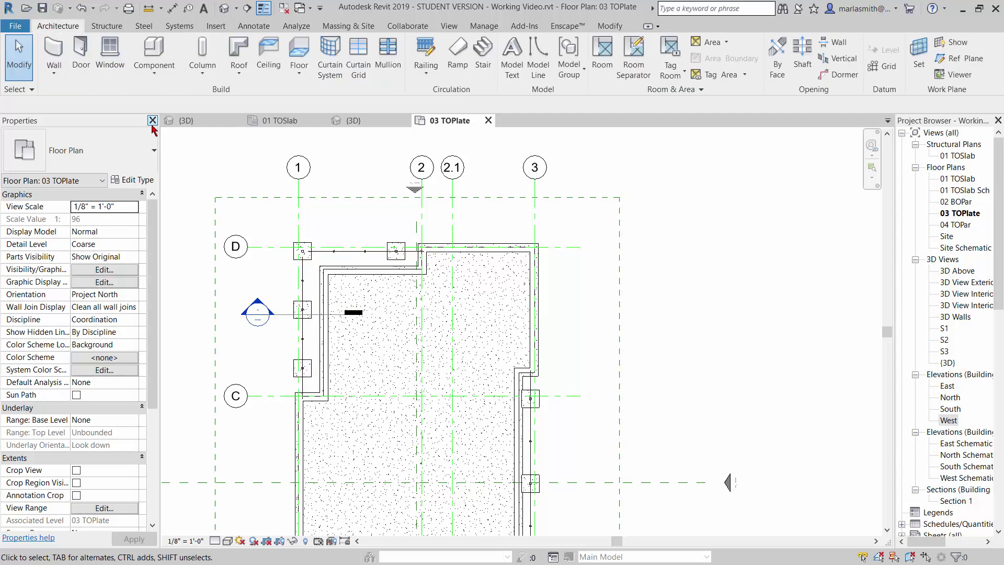
click(152, 50)
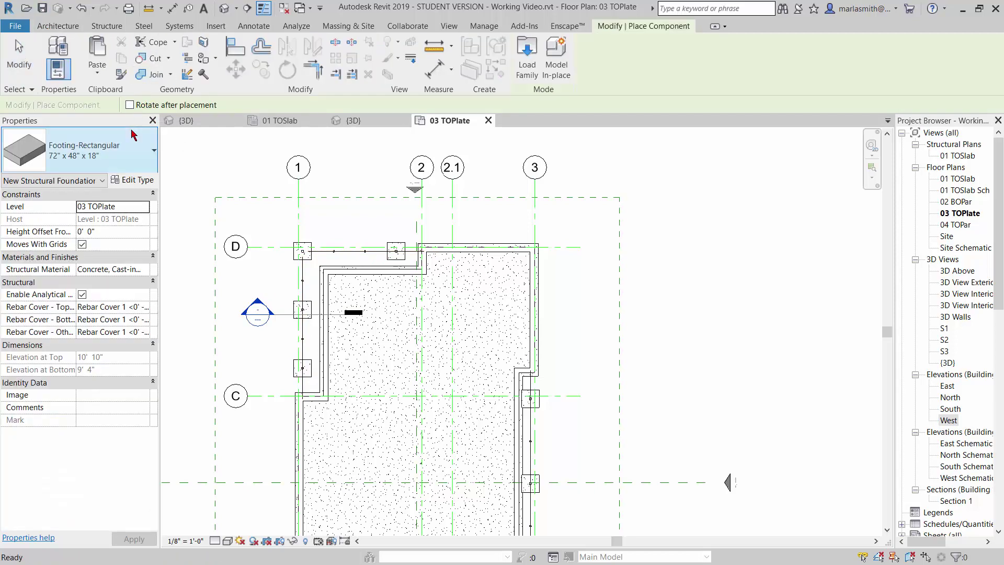
click(536, 61)
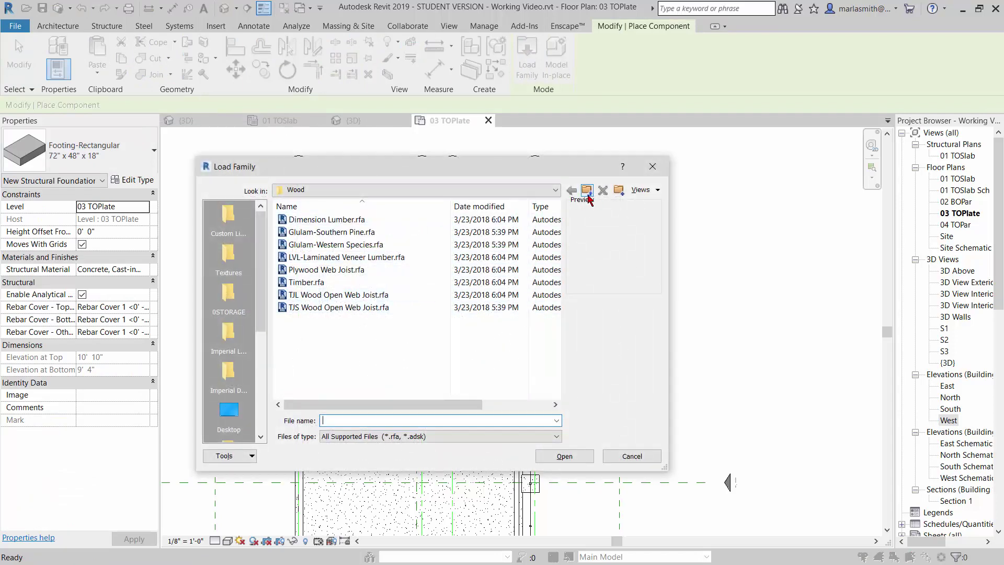
click(588, 192)
click(587, 192)
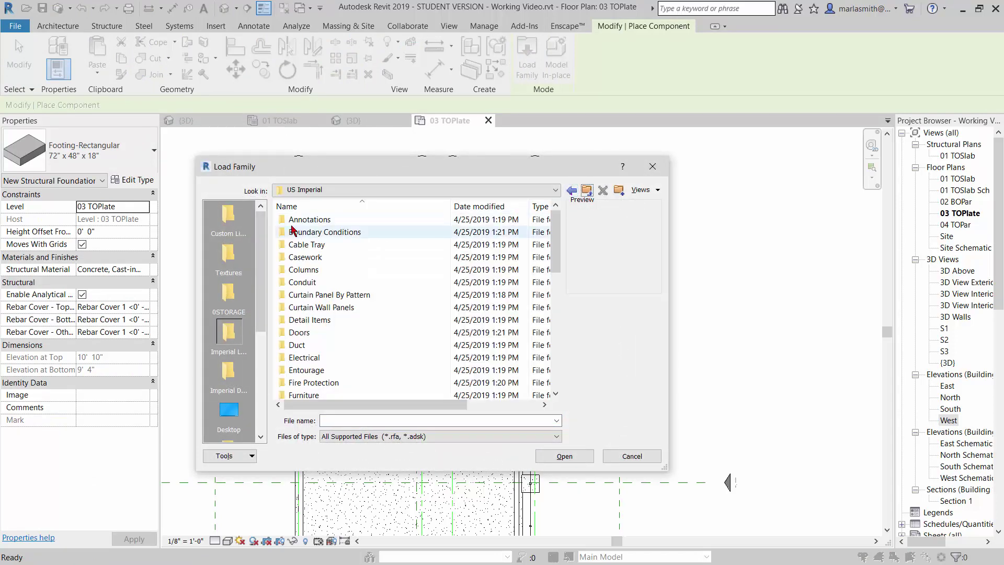
scroll(539, 256, down, 10)
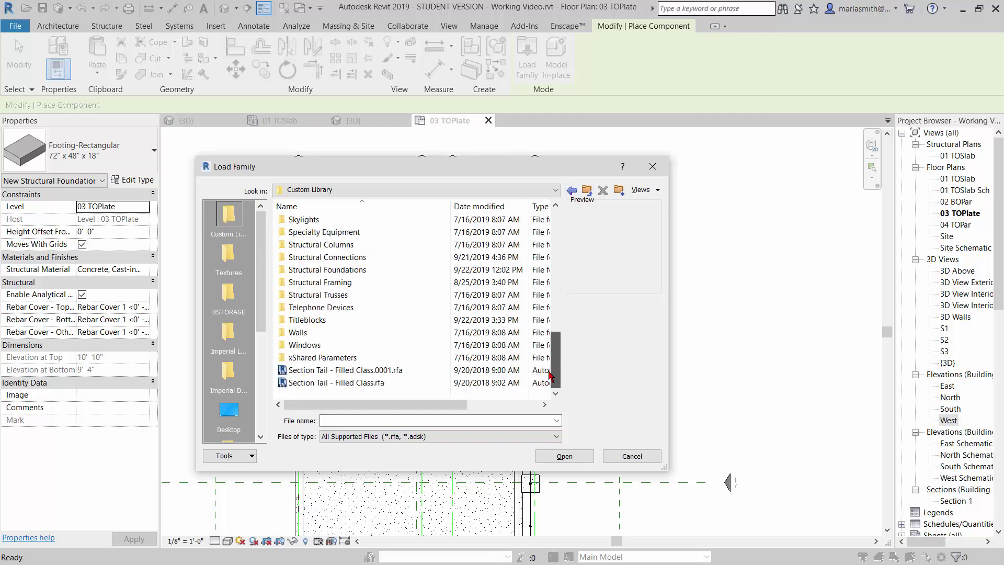
double_click(334, 257)
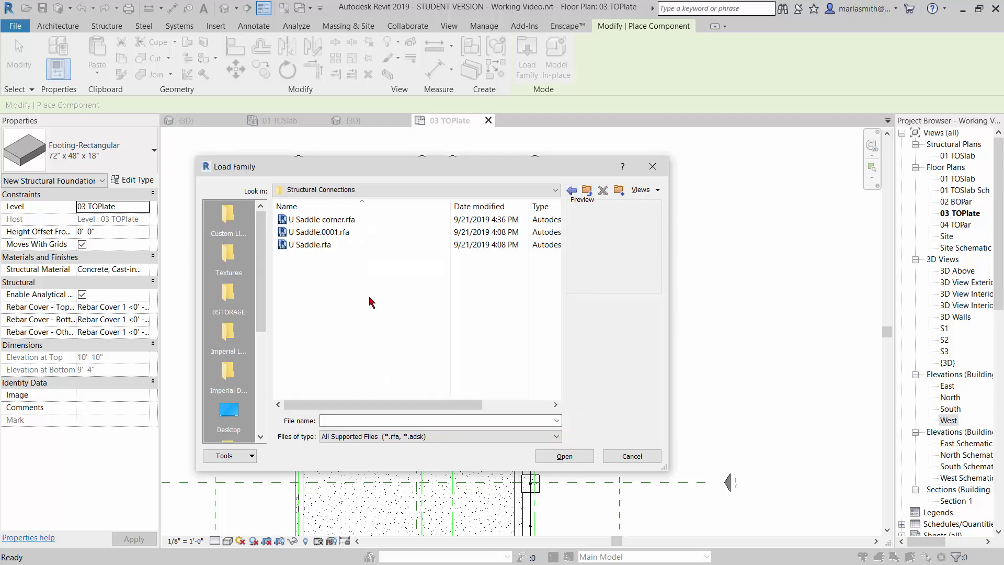
click(322, 222)
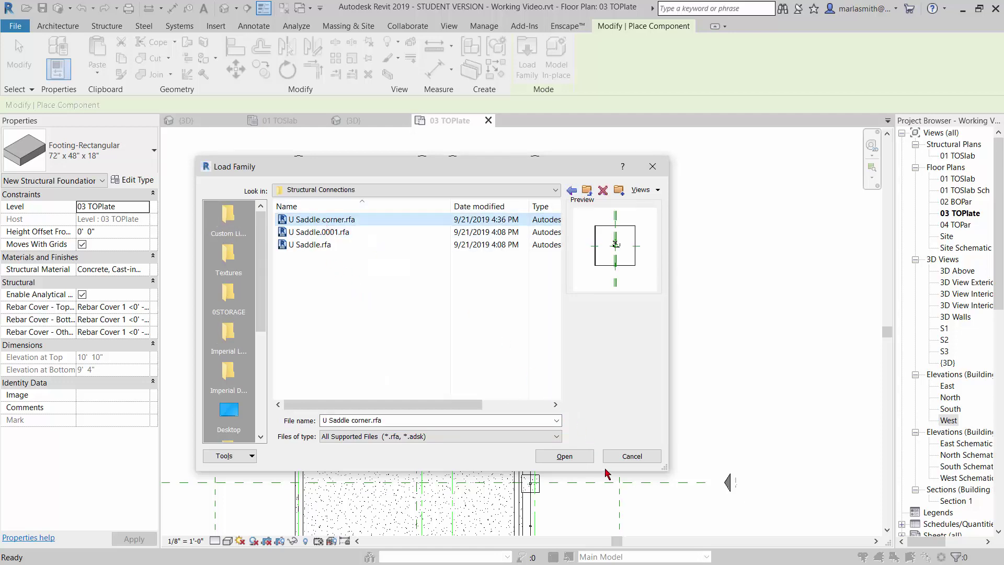
- Load the U Saddle corner family and set placement on work plane Level 02 BOPar
click(563, 457)
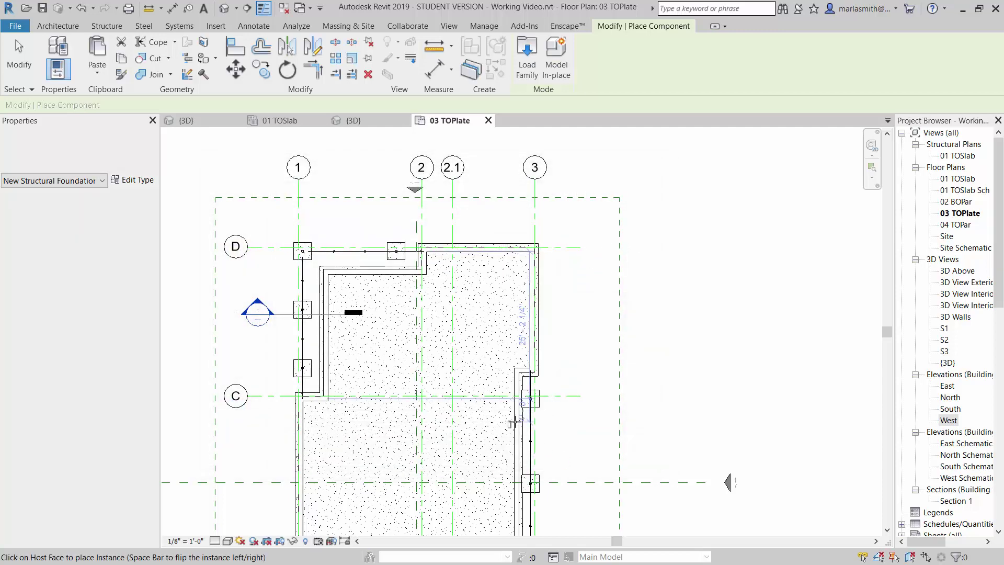
scroll(323, 262, up, 5)
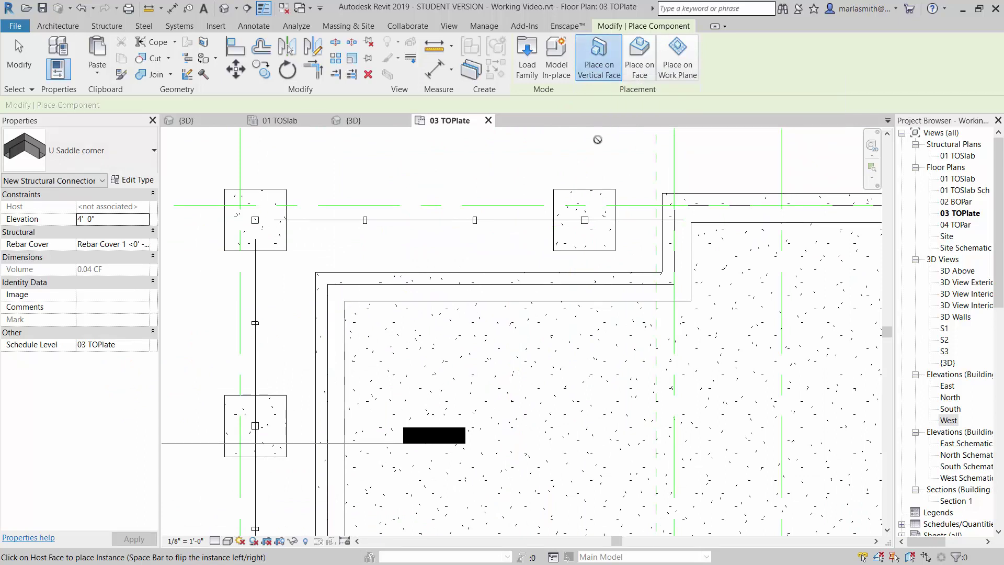
click(677, 55)
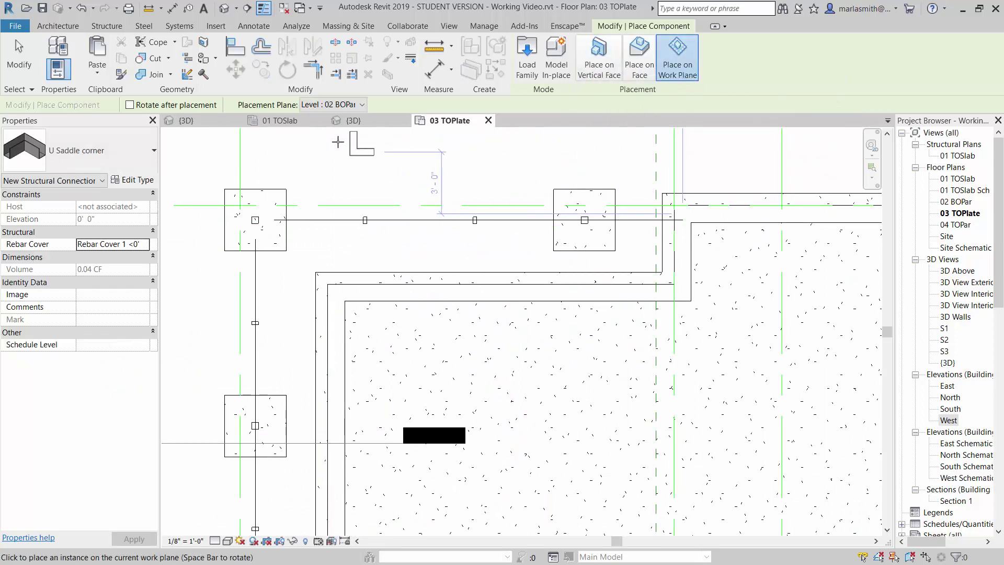
click(355, 104)
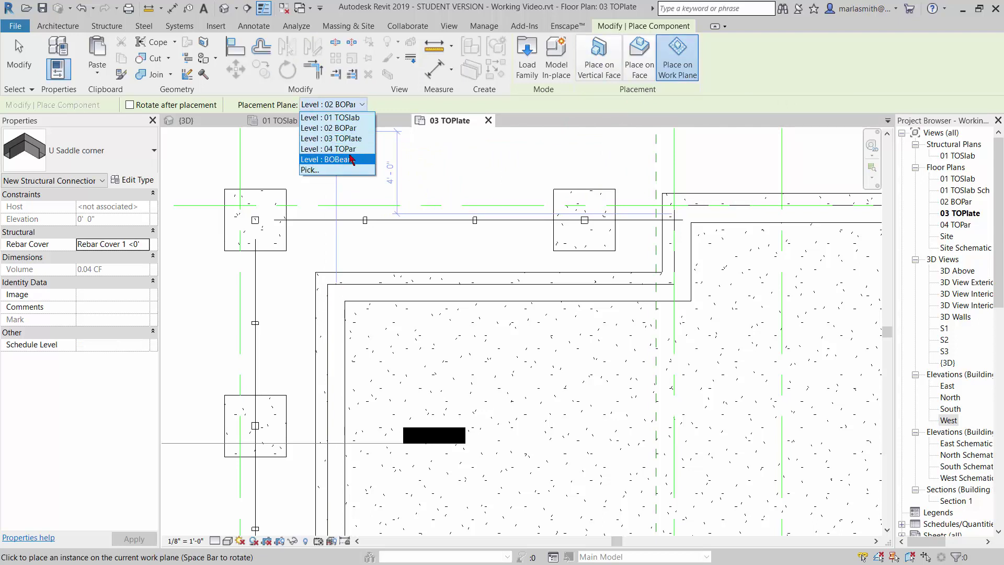
click(335, 128)
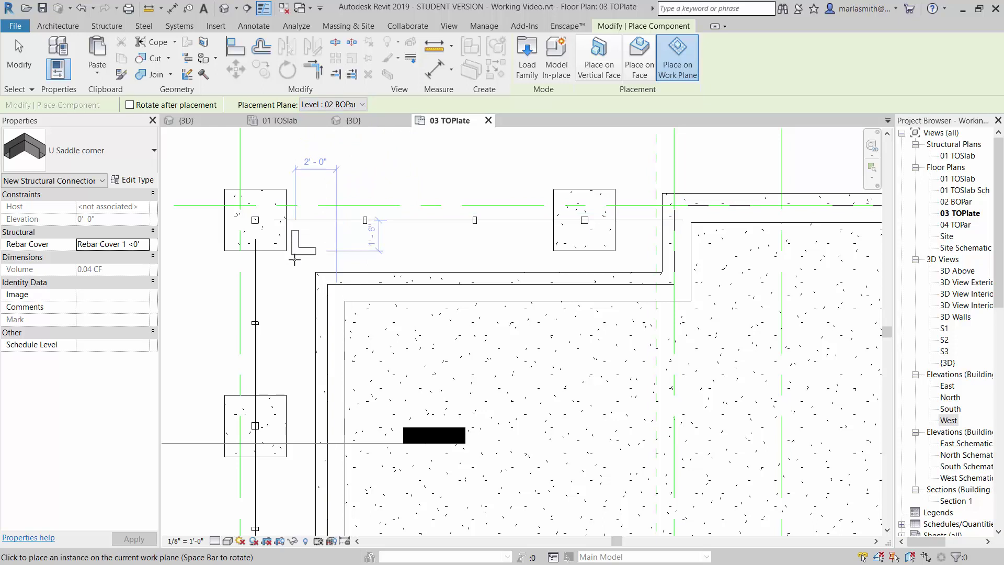
- Set Medium detail, rotate the preview, and place the U Saddle corner at the top-left beam corner
scroll(255, 223, up, 4)
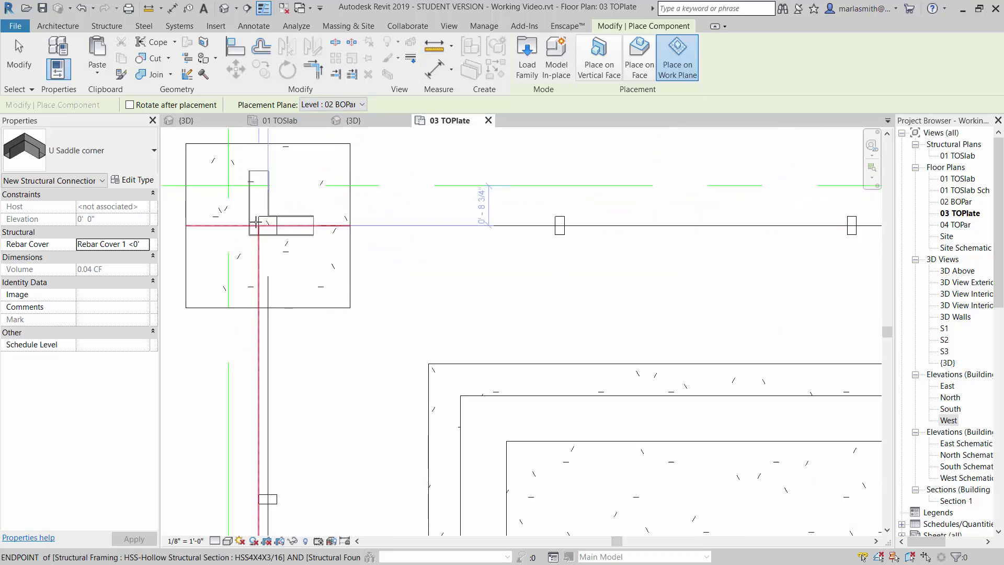
key(space)
key(space)
key(space)
key(space)
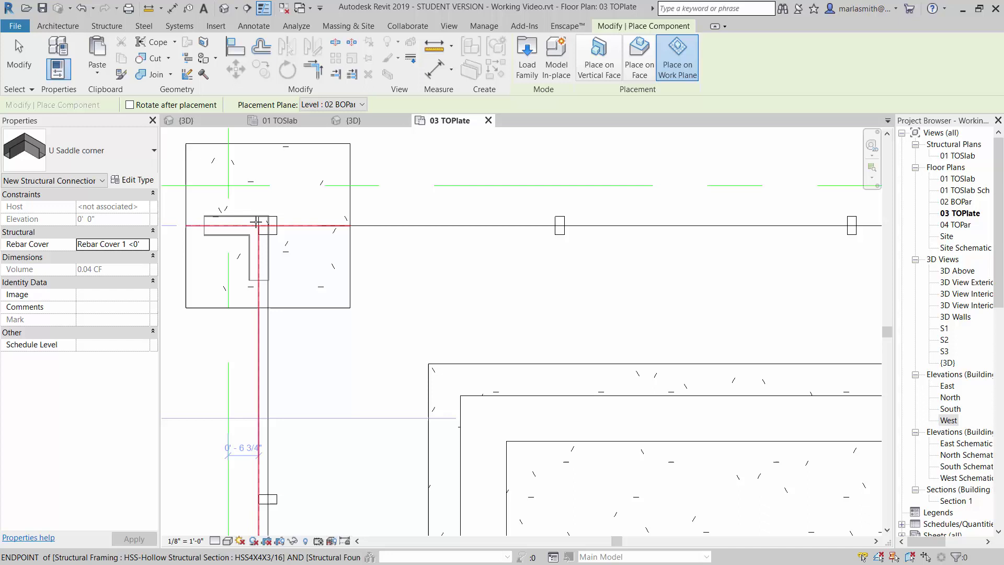
key(space)
key(space)
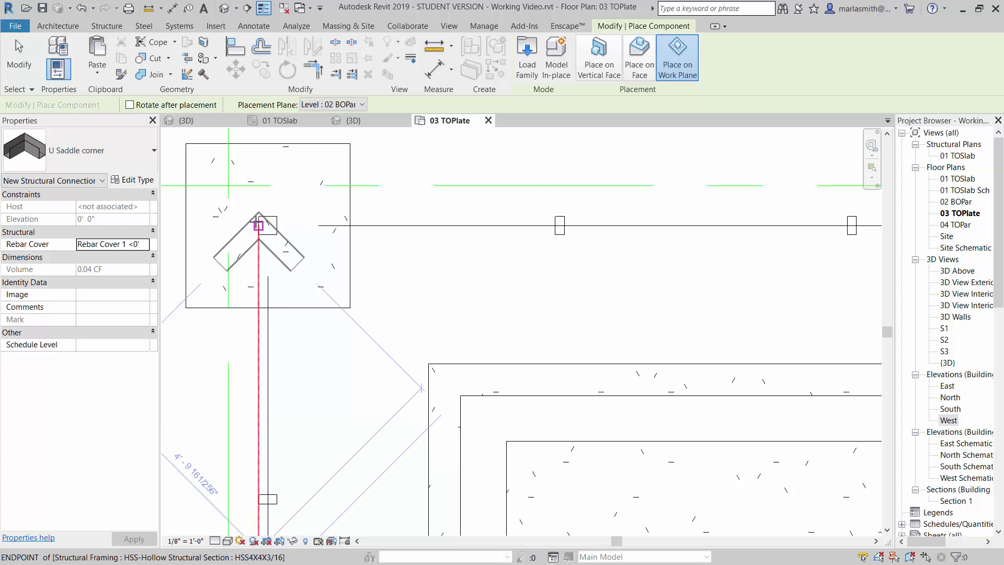
click(215, 541)
click(234, 514)
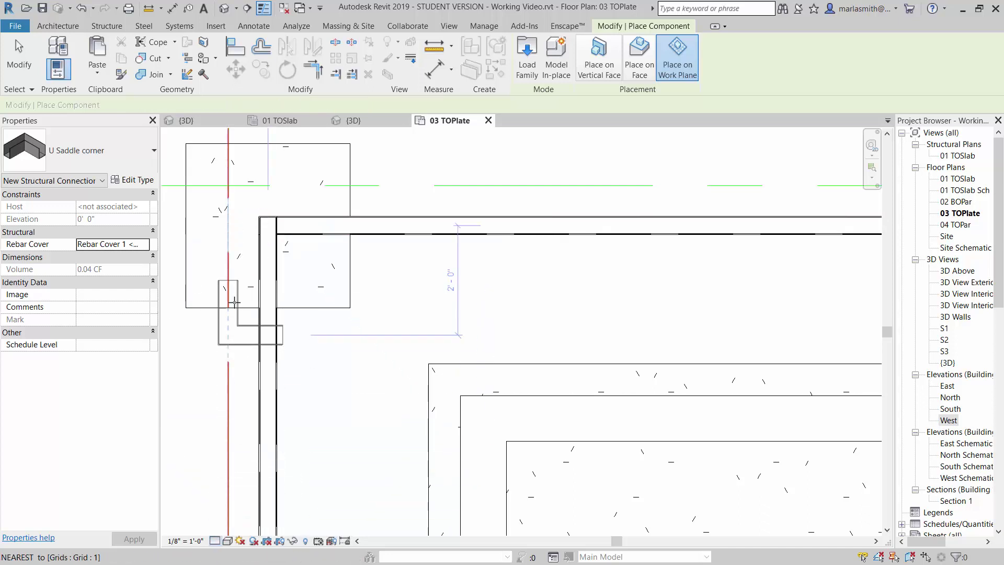
key(space)
key(space)
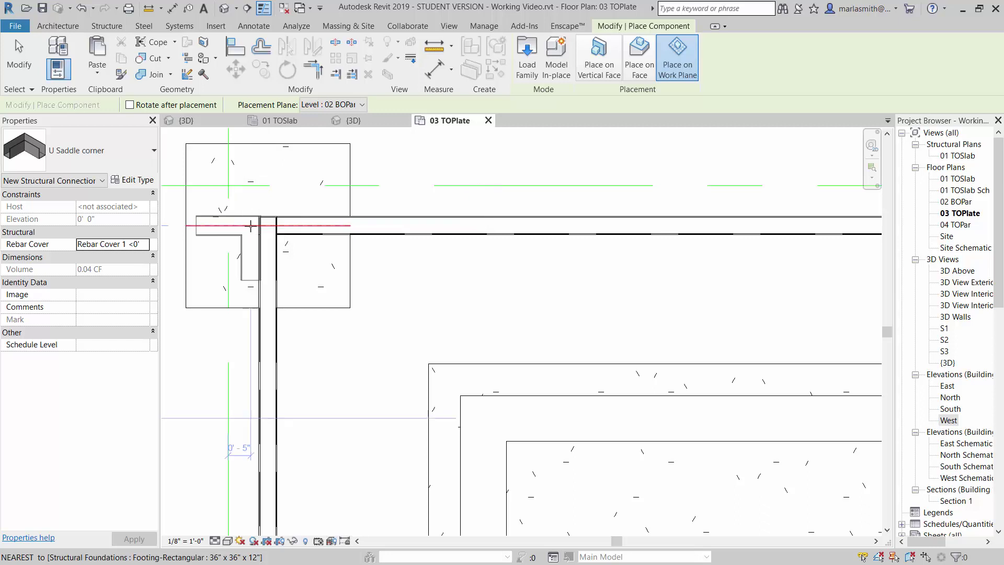
key(space)
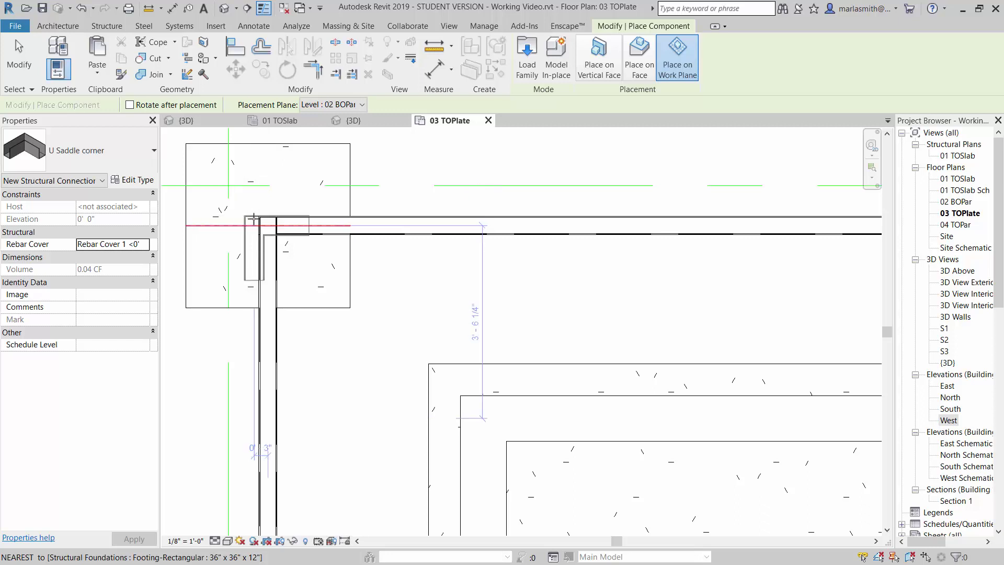
scroll(253, 218, up, 2)
scroll(253, 218, up, 3)
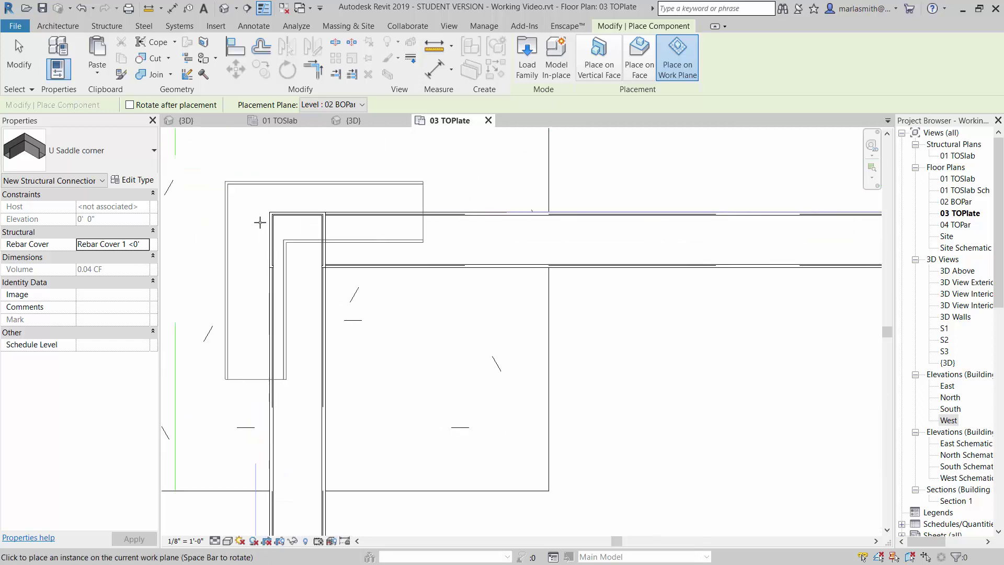
click(298, 238)
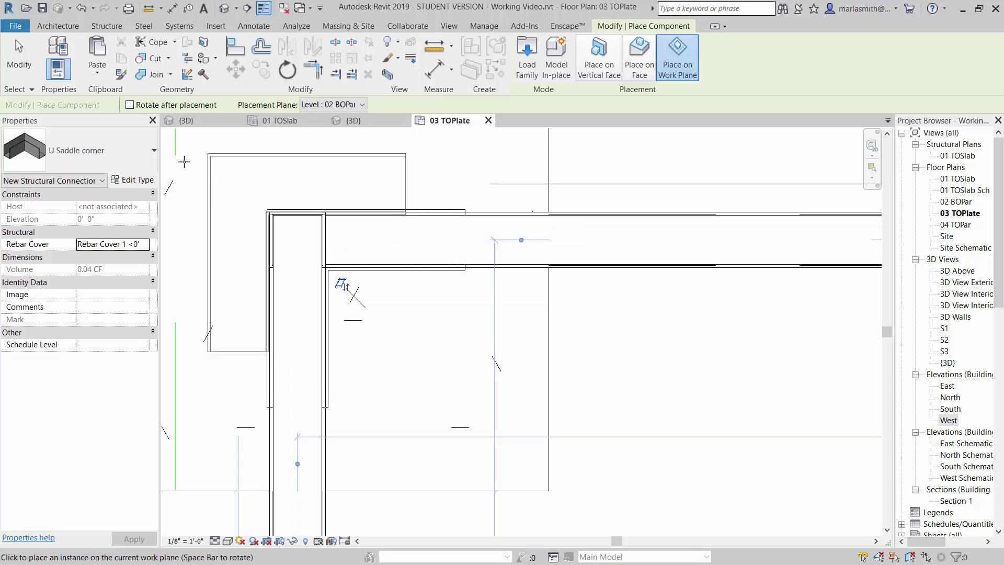
click(17, 51)
scroll(317, 238, down, 3)
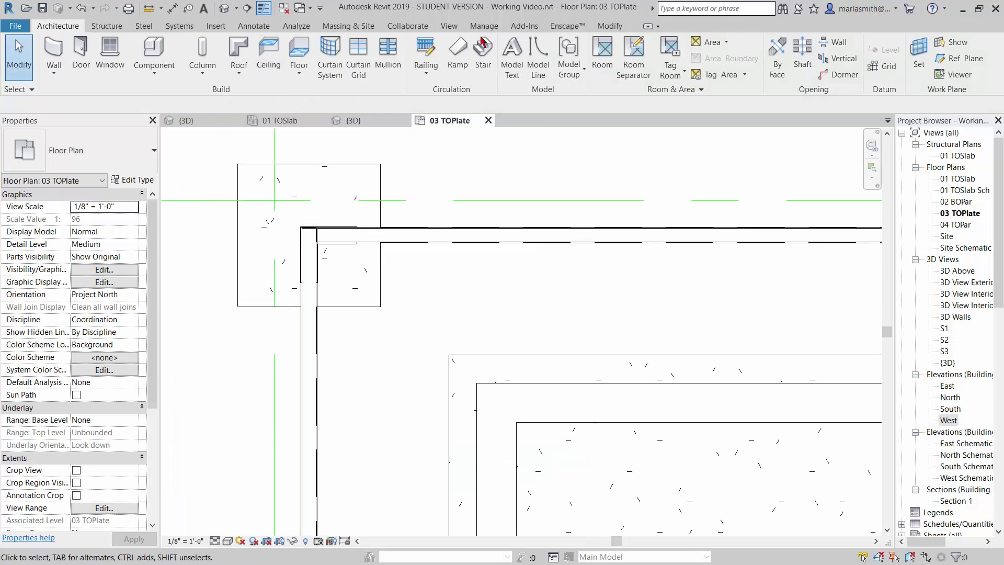
- Load the U Saddle.rfa family into the project
click(151, 50)
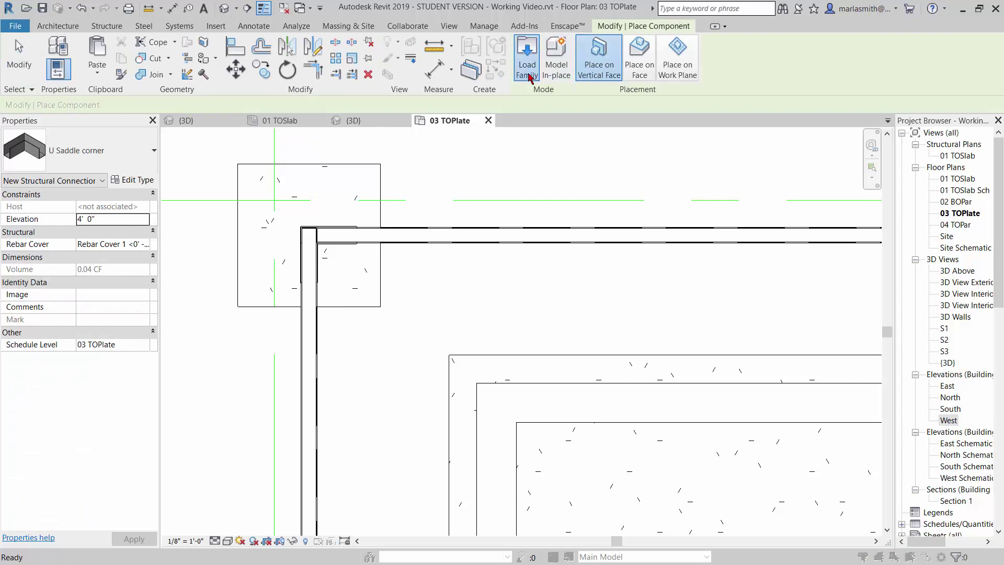
click(525, 60)
click(313, 245)
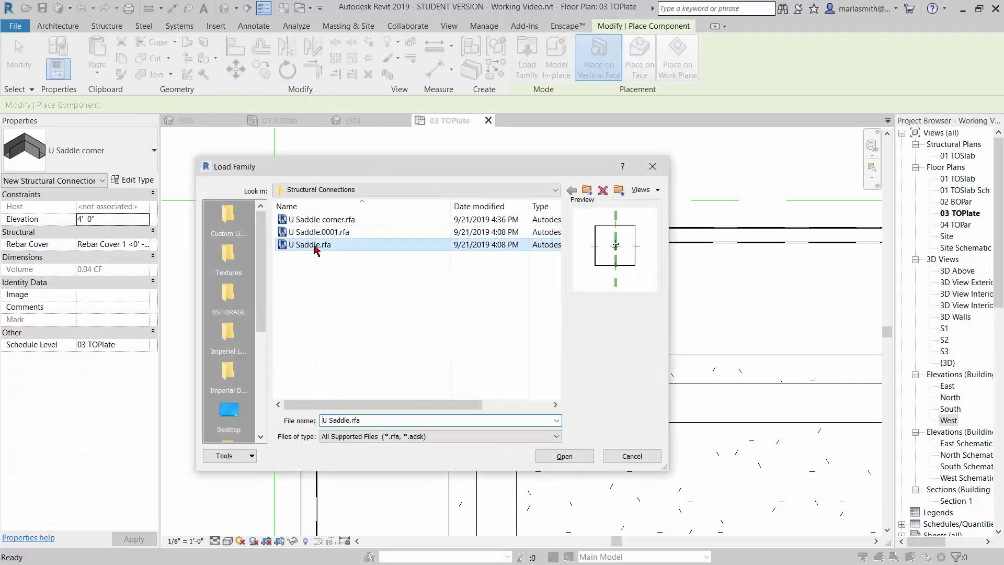
click(585, 460)
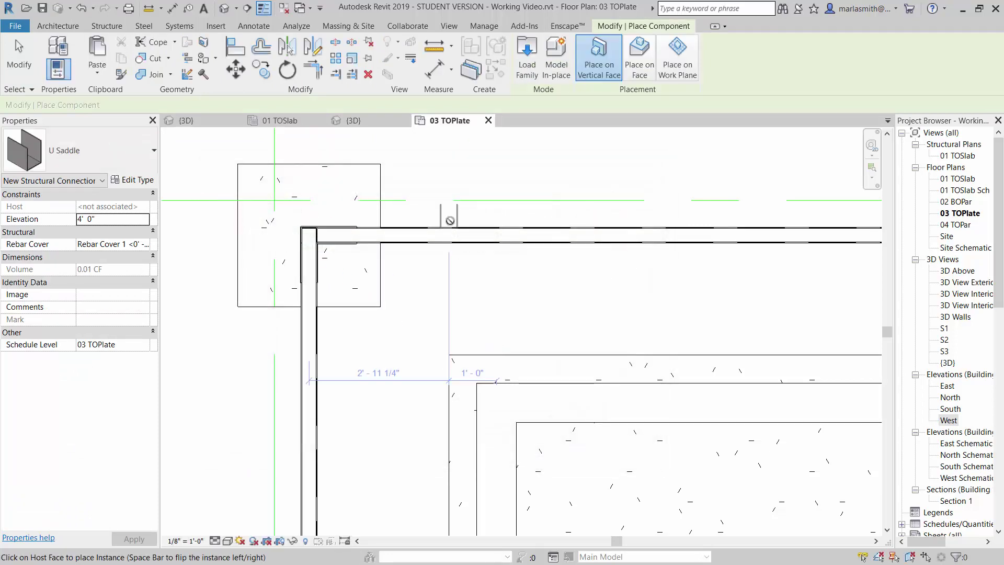
- In Wireframe, place a U Saddle on the work plane at the column footing midpoint
click(675, 61)
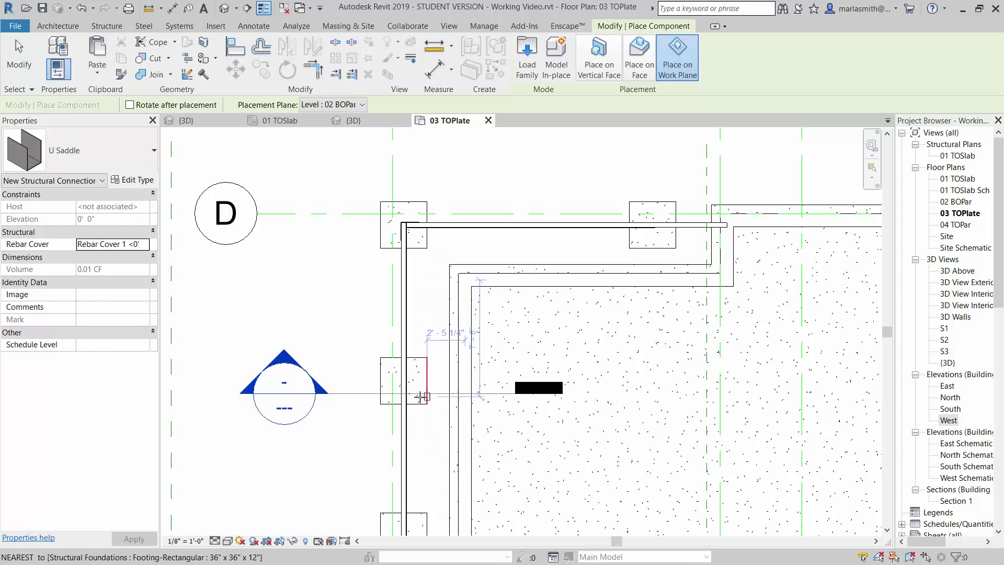
scroll(413, 388, up, 2)
scroll(413, 388, up, 2)
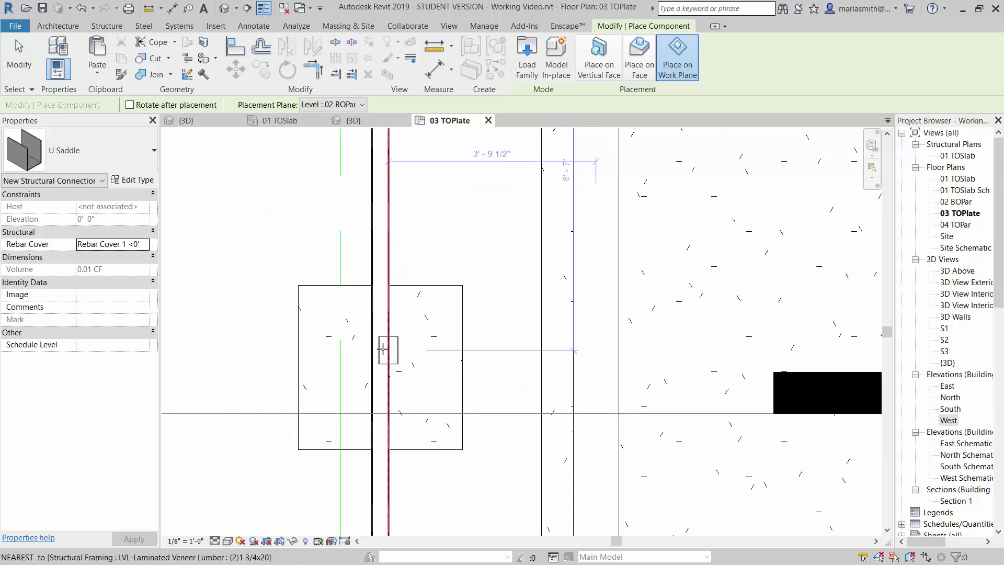
click(227, 540)
click(260, 467)
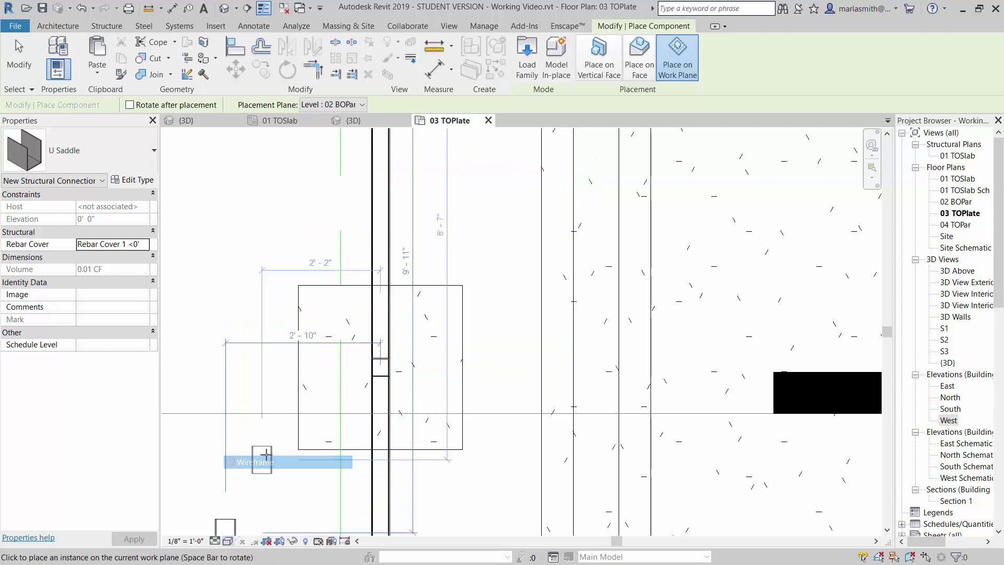
click(380, 368)
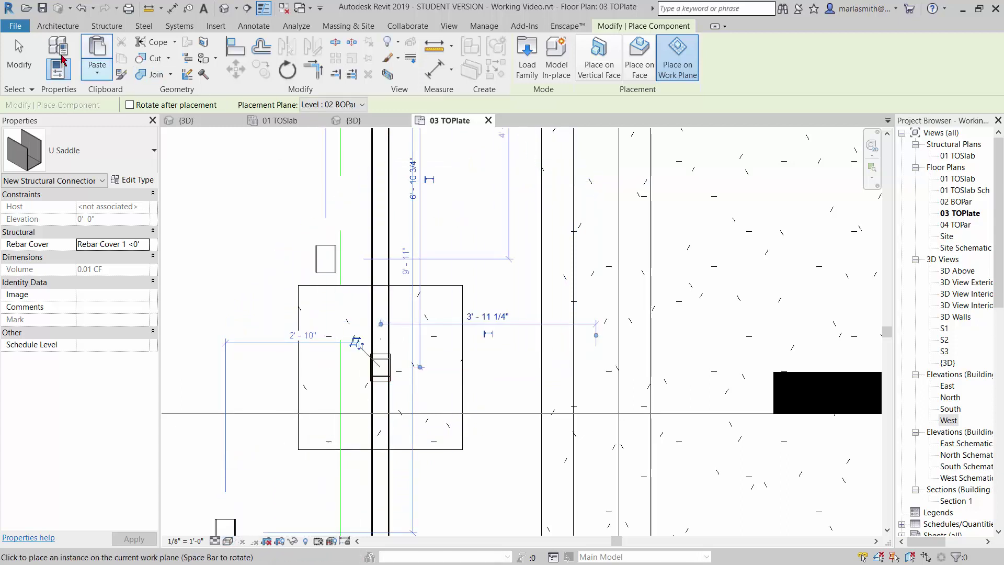
click(26, 59)
- Open the West elevation from the Project Browser
scroll(401, 315, down, 2)
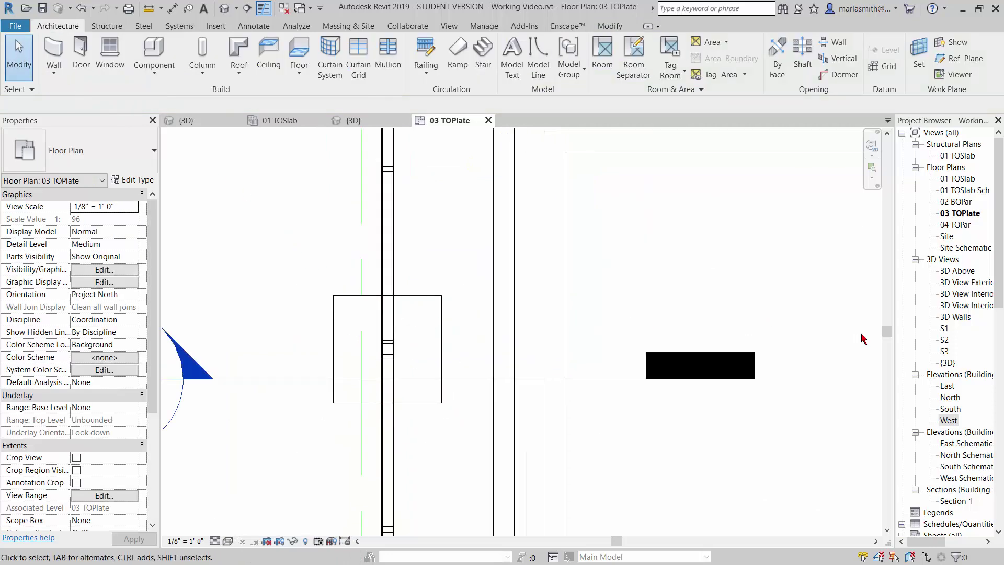
click(950, 413)
double_click(949, 420)
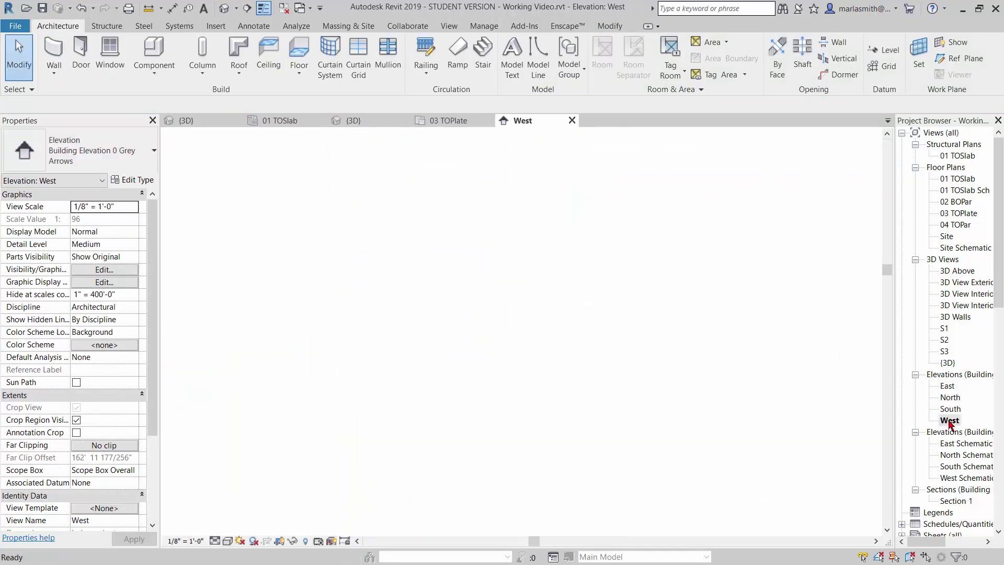
scroll(399, 352, up, 8)
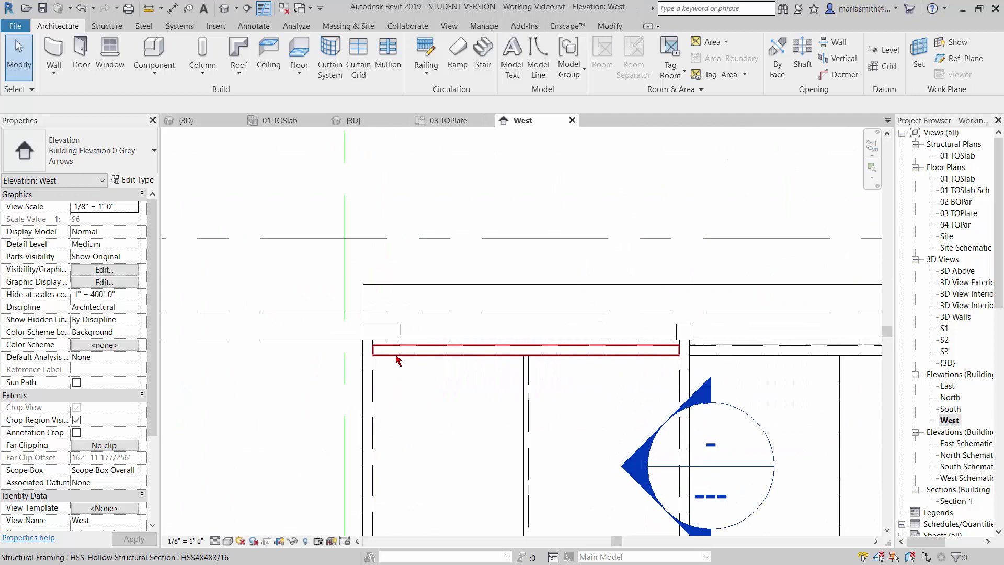
- Move the U Saddle corner with Constrain off, snapping its corner onto the beam top
click(413, 304)
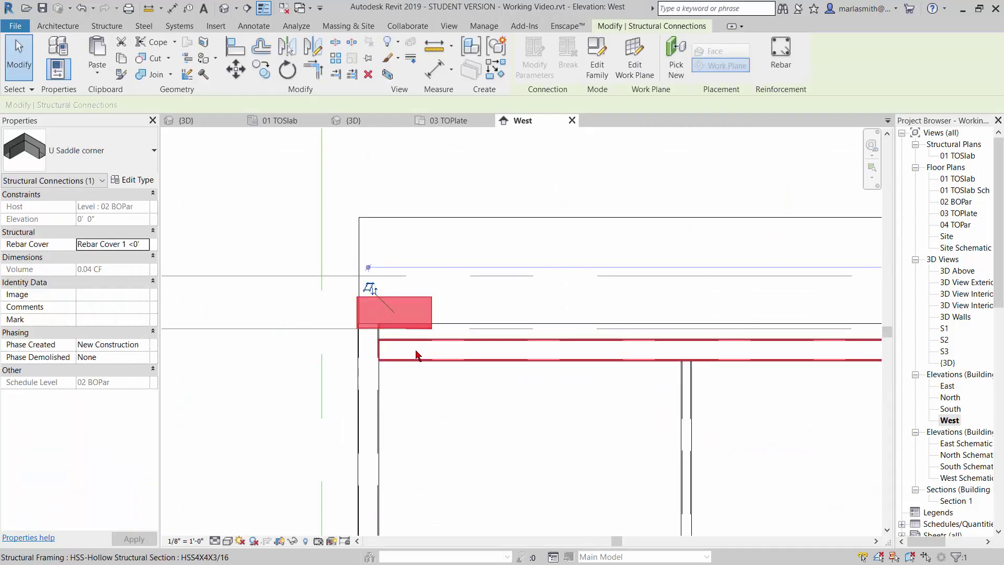
scroll(421, 346, up, 2)
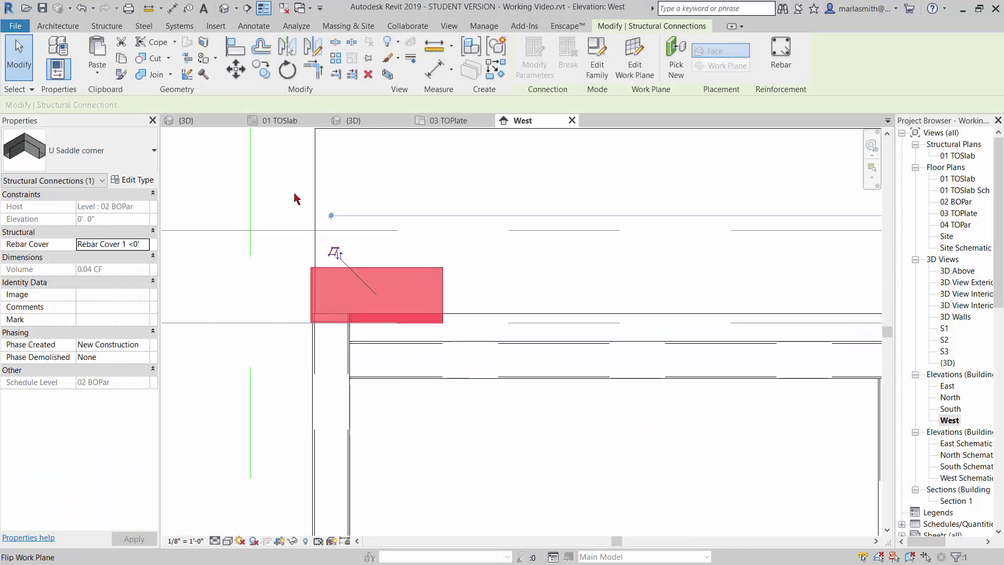
click(238, 76)
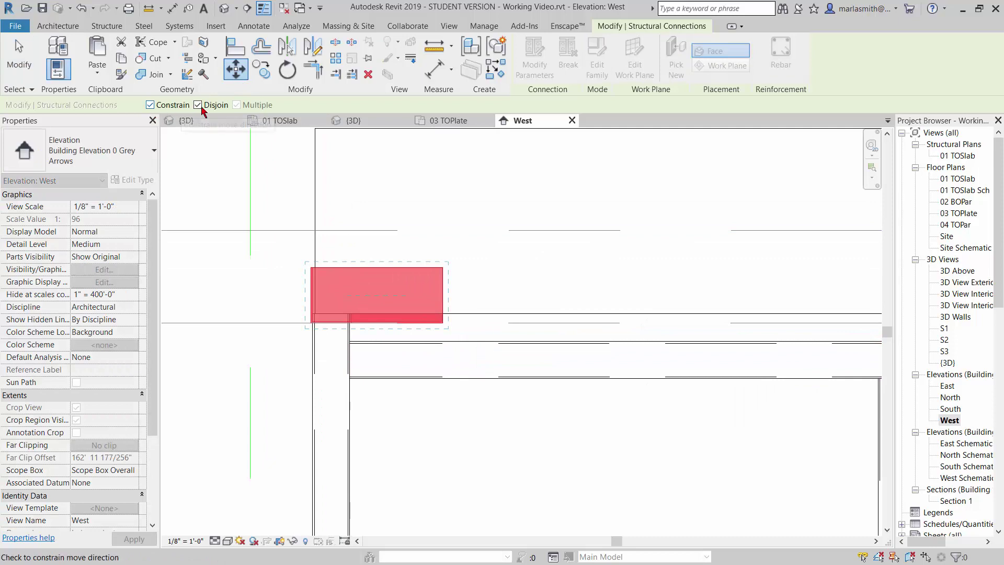
click(150, 105)
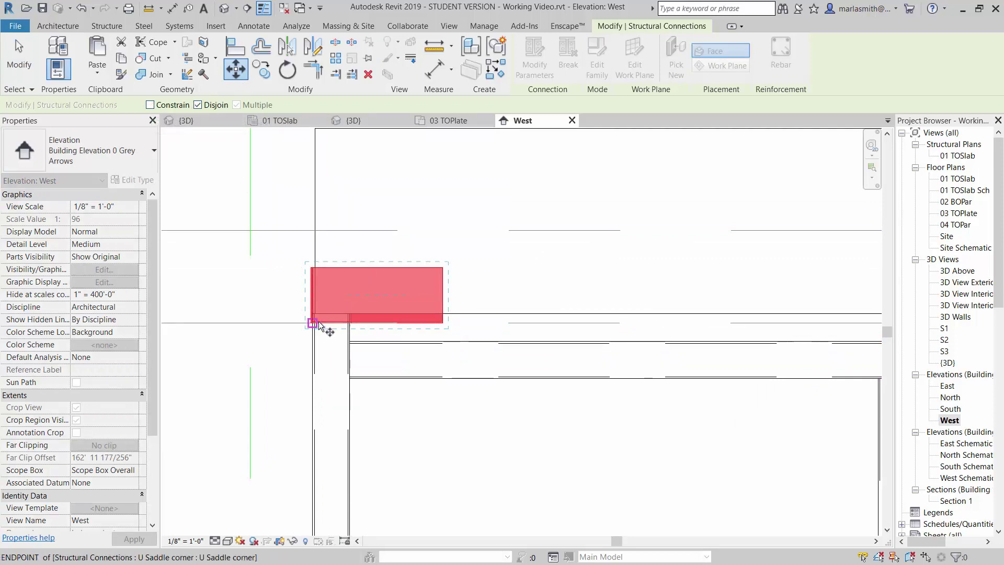
scroll(443, 324, up, 5)
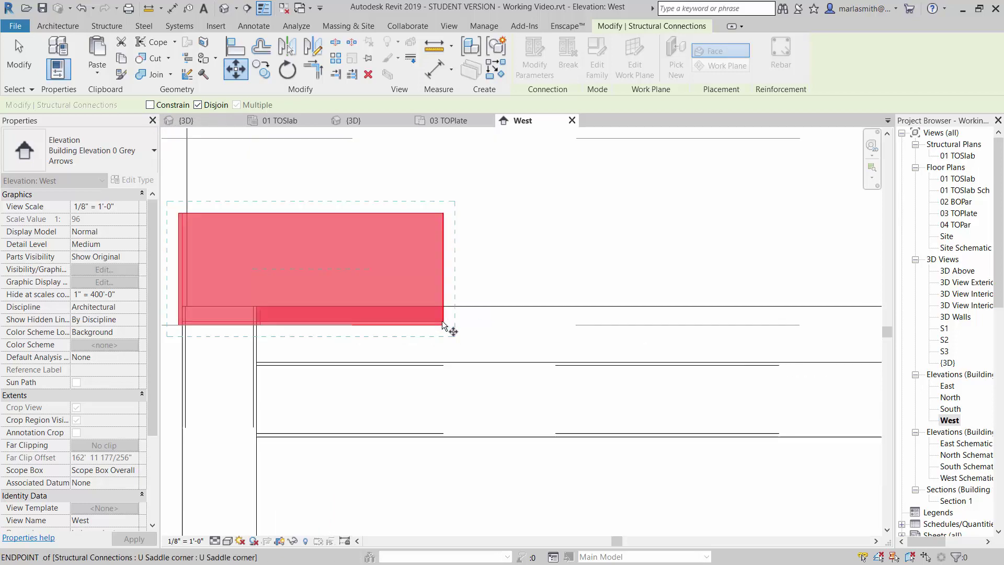
click(445, 322)
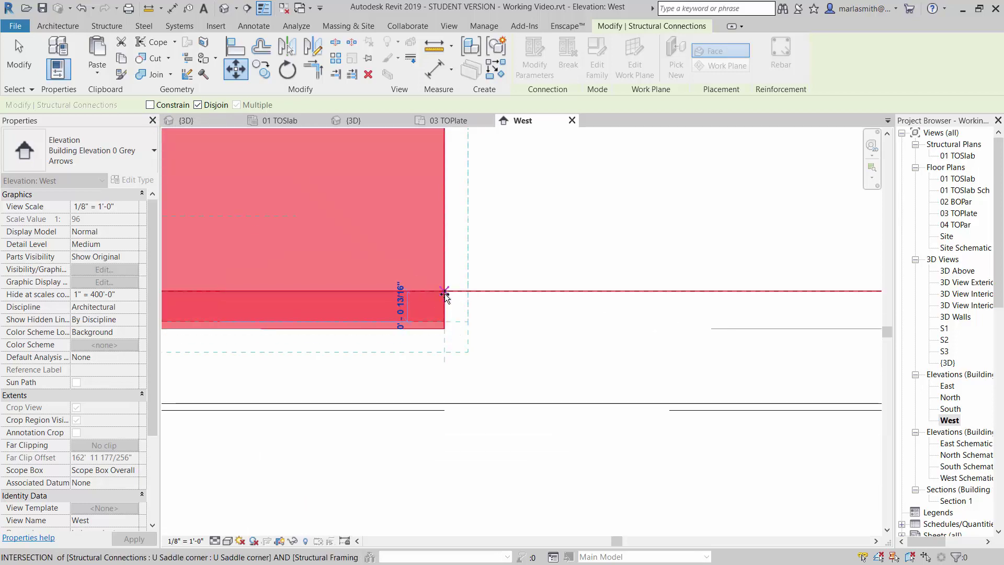
click(445, 294)
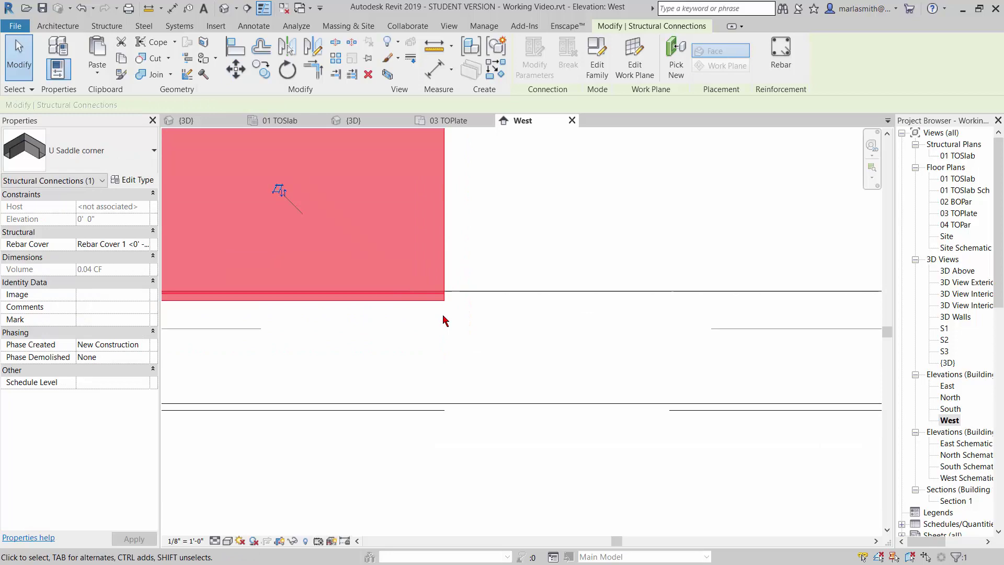
key(Escape)
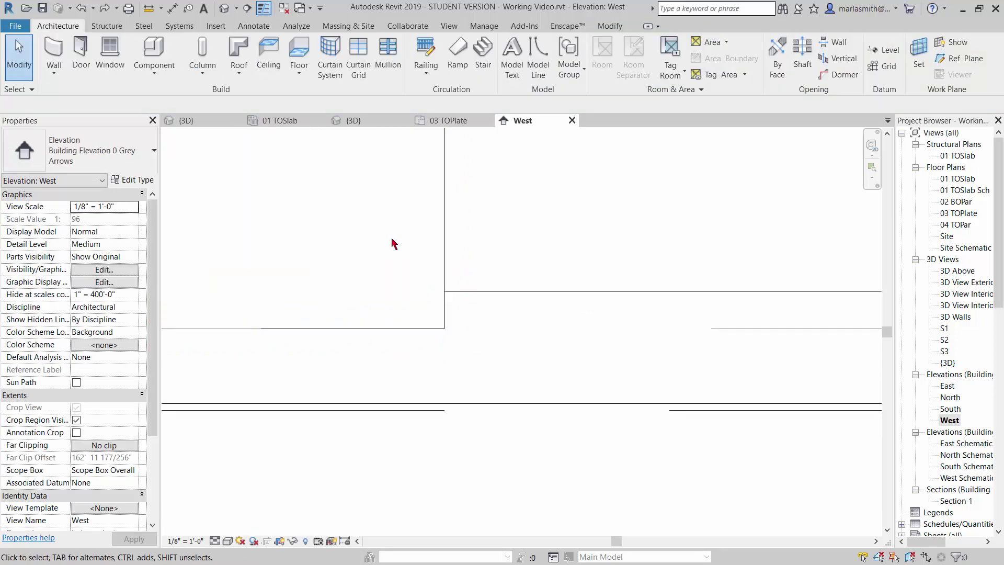
- Reselect the U Saddle corner plate and start a second Move from its corner
click(448, 266)
click(236, 76)
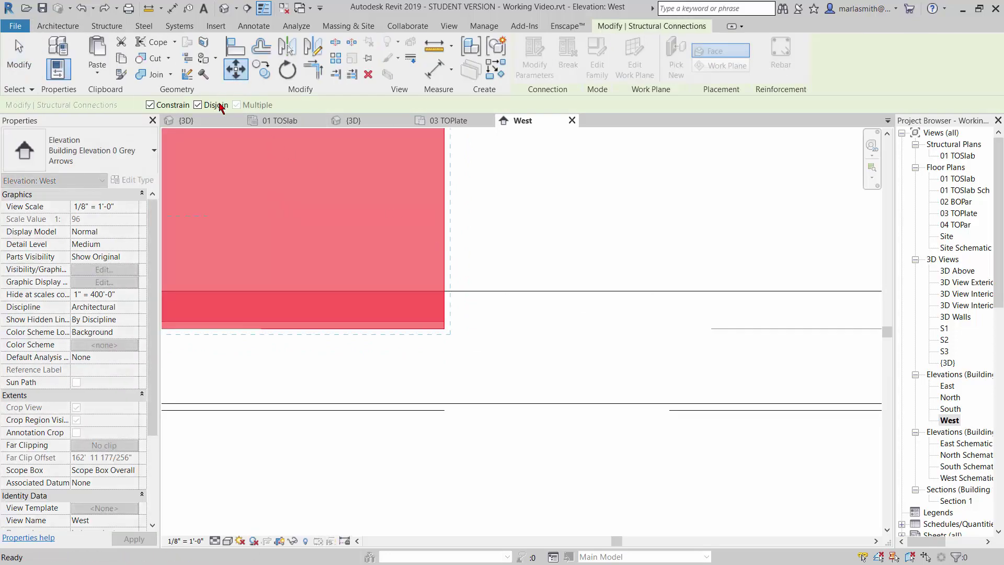
click(444, 322)
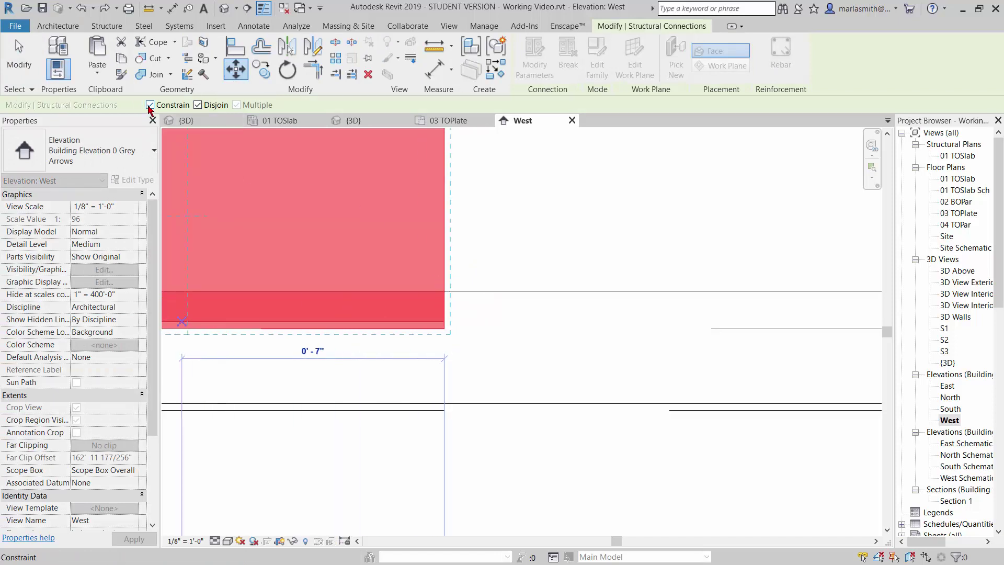
- Snap the plate corner onto the beam intersection
click(445, 292)
scroll(368, 282, down, 5)
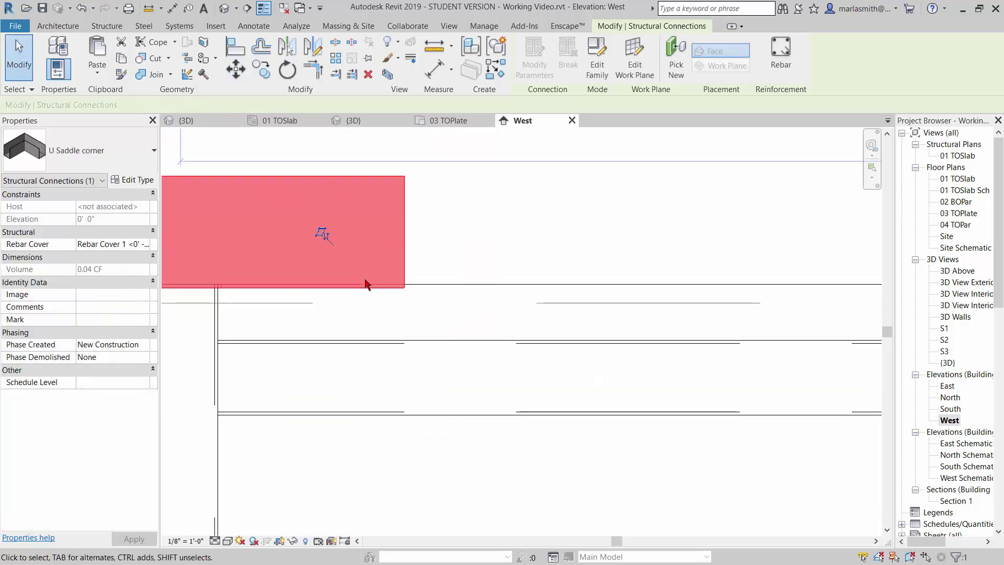
scroll(364, 276, down, 4)
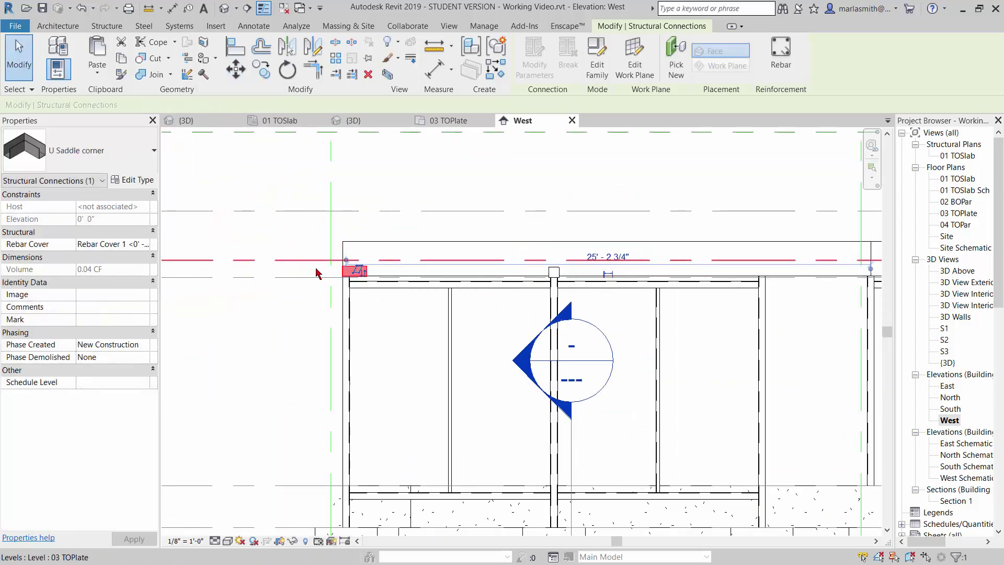
scroll(373, 281, up, 2)
scroll(379, 277, up, 6)
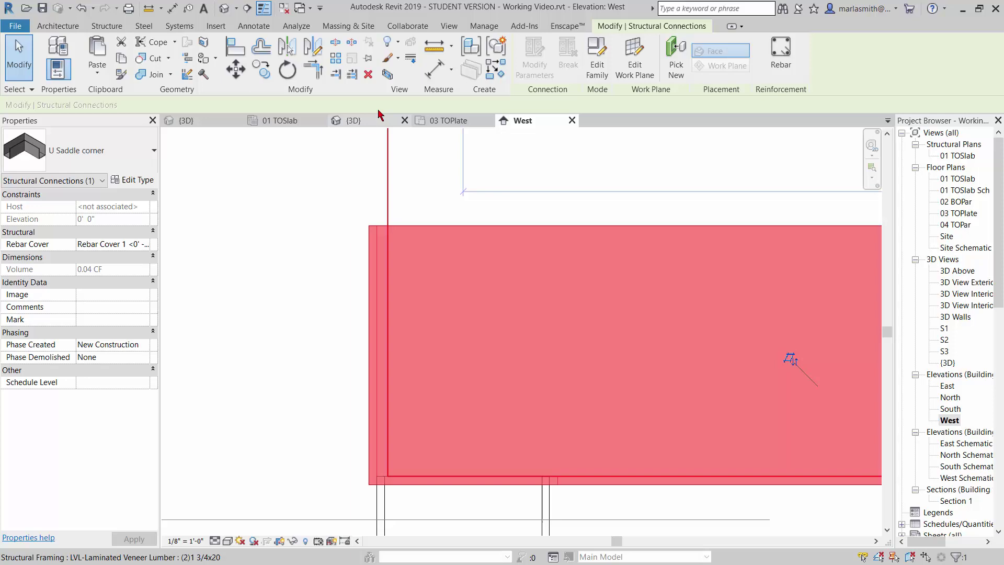
- Move the plate about a quarter inch from its top corner flush to the column edge
click(236, 68)
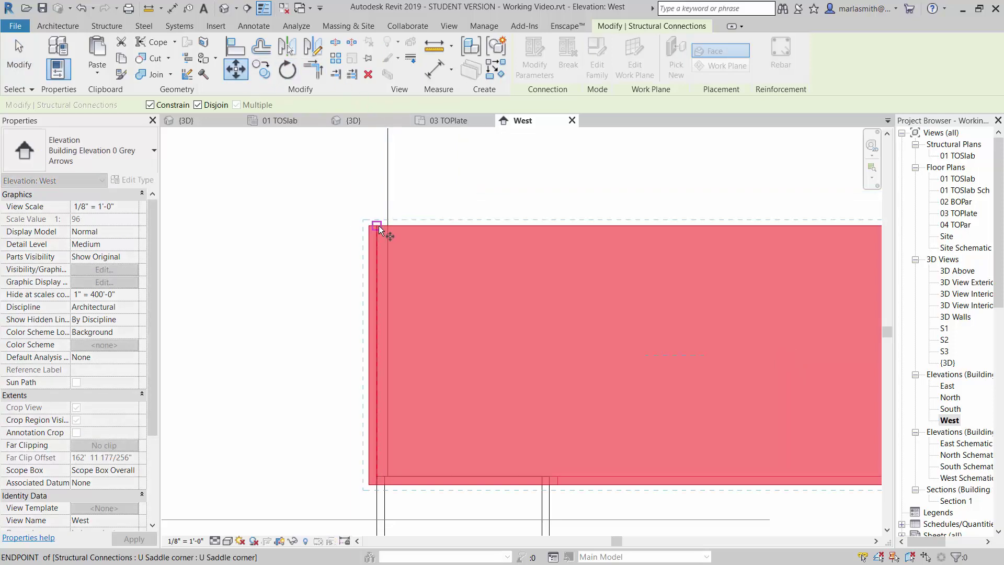
click(379, 225)
click(387, 225)
scroll(325, 227, down, 3)
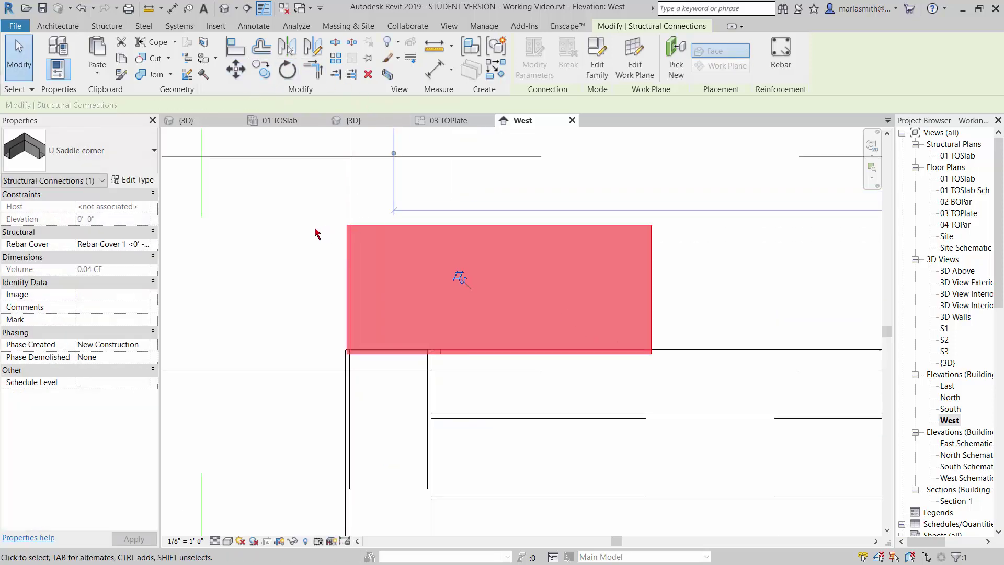
scroll(315, 232, down, 2)
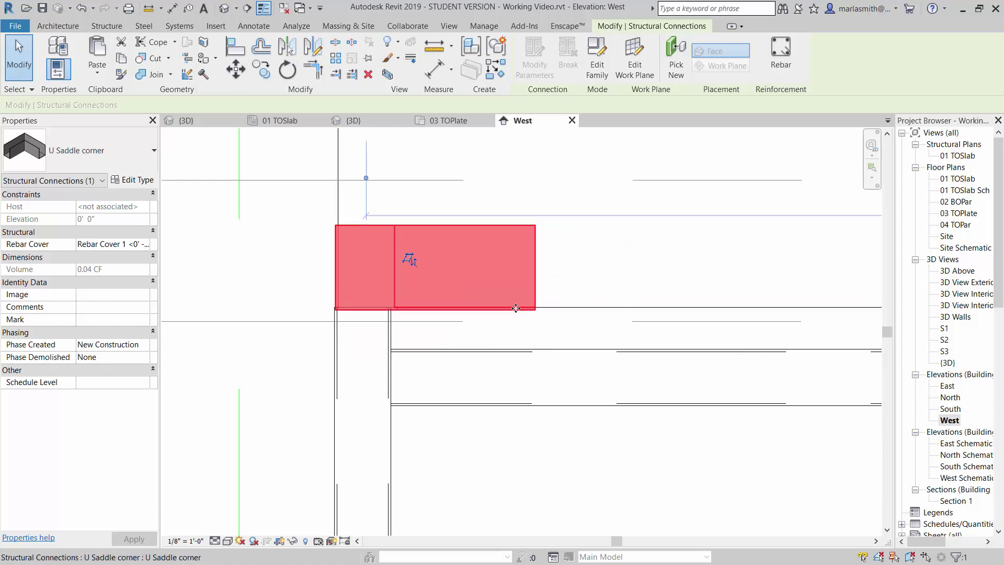
scroll(311, 303, down, 4)
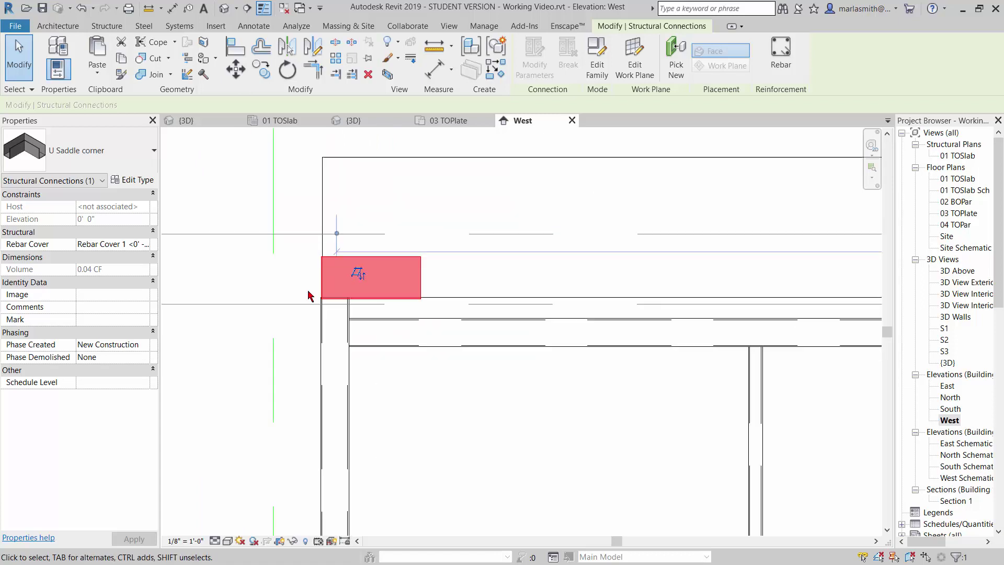
scroll(771, 284, up, 4)
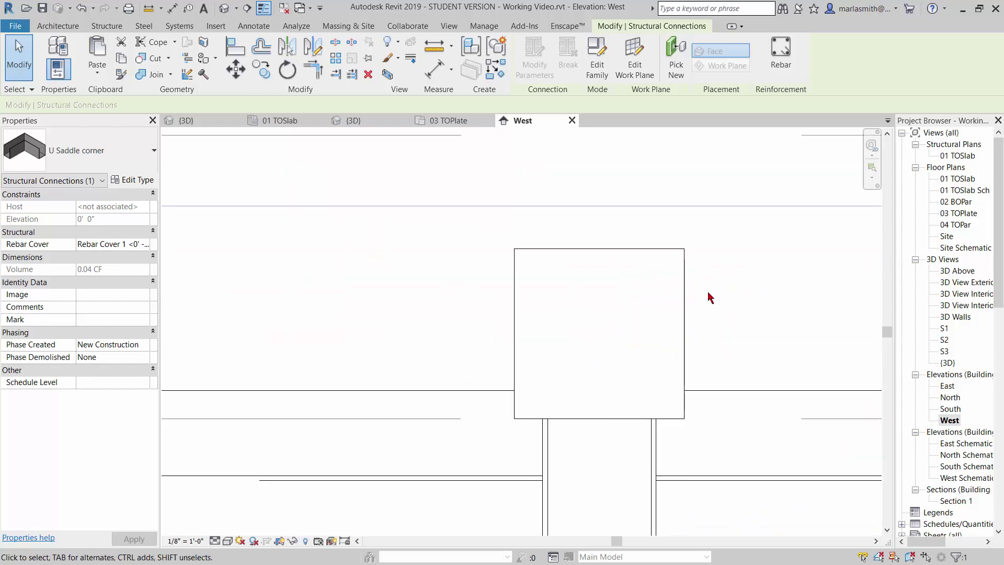
- Move the U Saddle's lower-left corner onto the beam top without constraint, then open the {3D} view
click(683, 302)
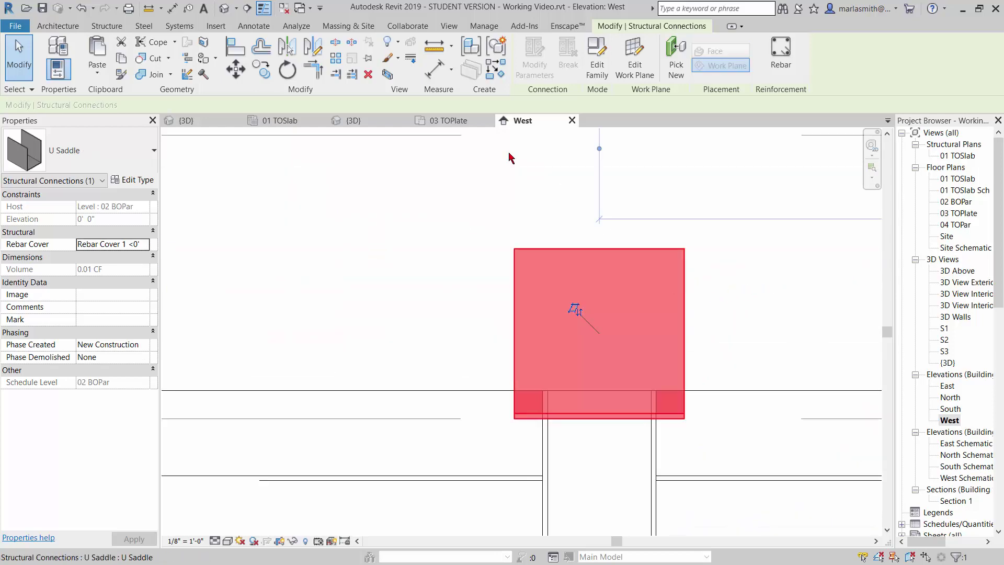
click(235, 69)
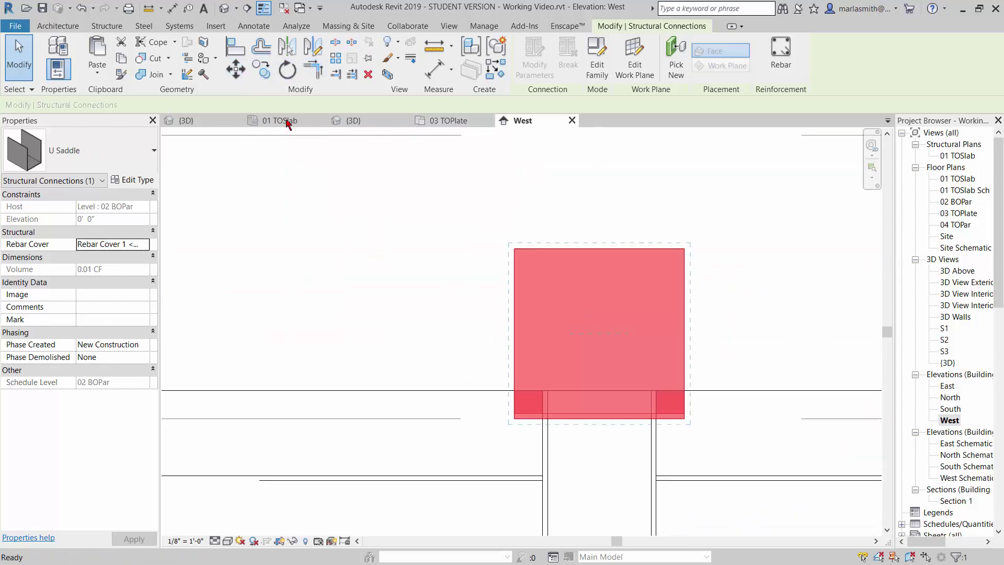
click(514, 413)
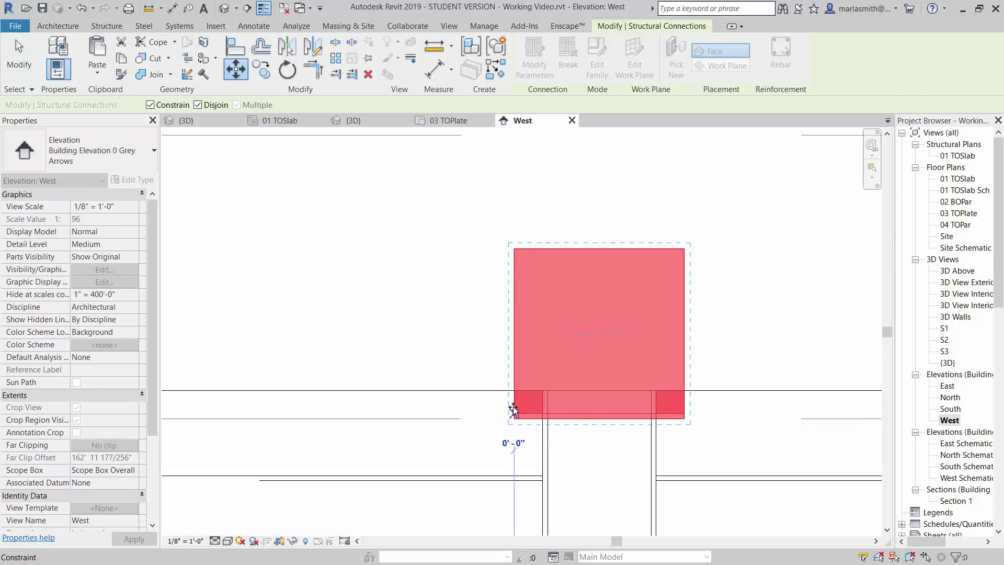
click(149, 105)
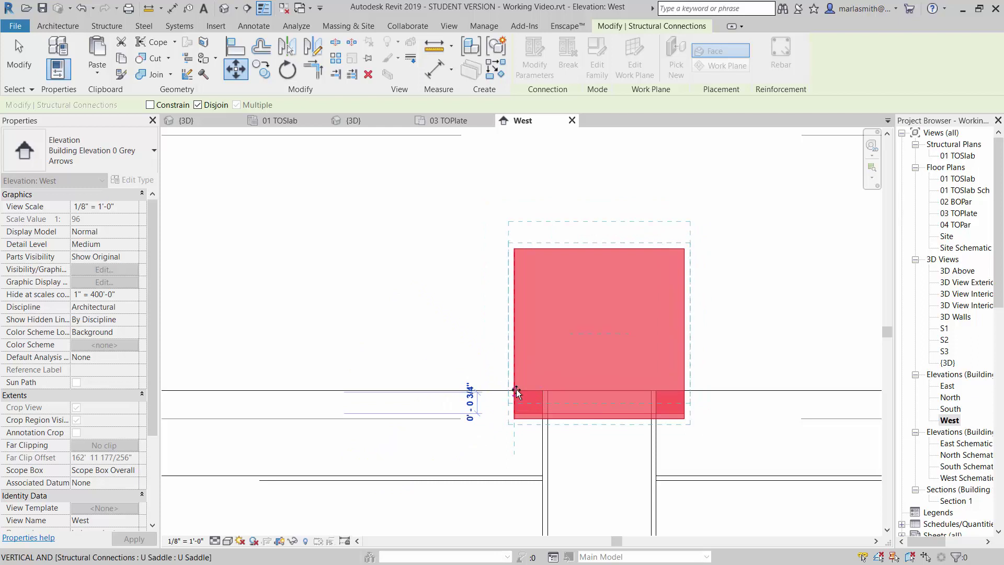
scroll(516, 389, up, 3)
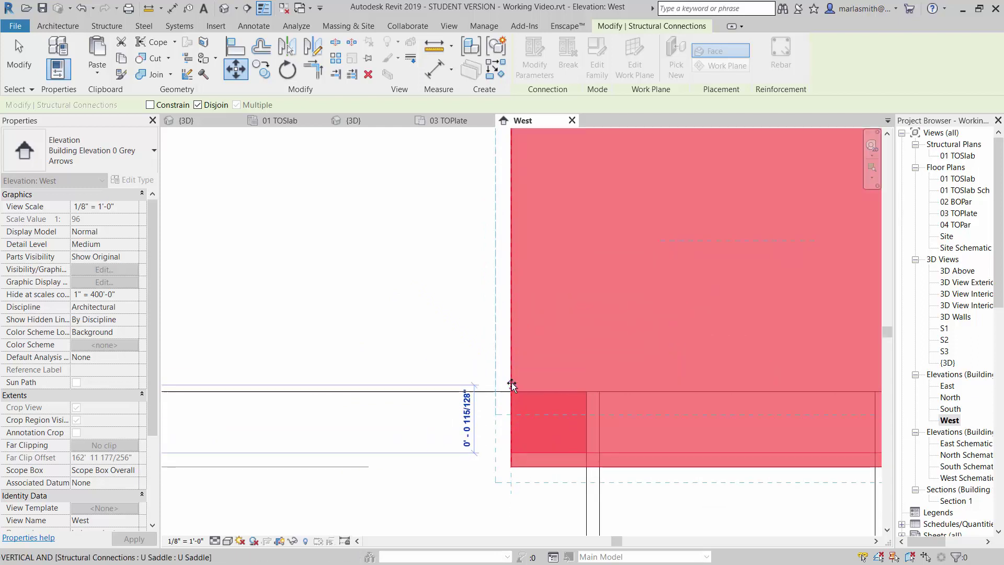
click(511, 387)
scroll(512, 385, down, 5)
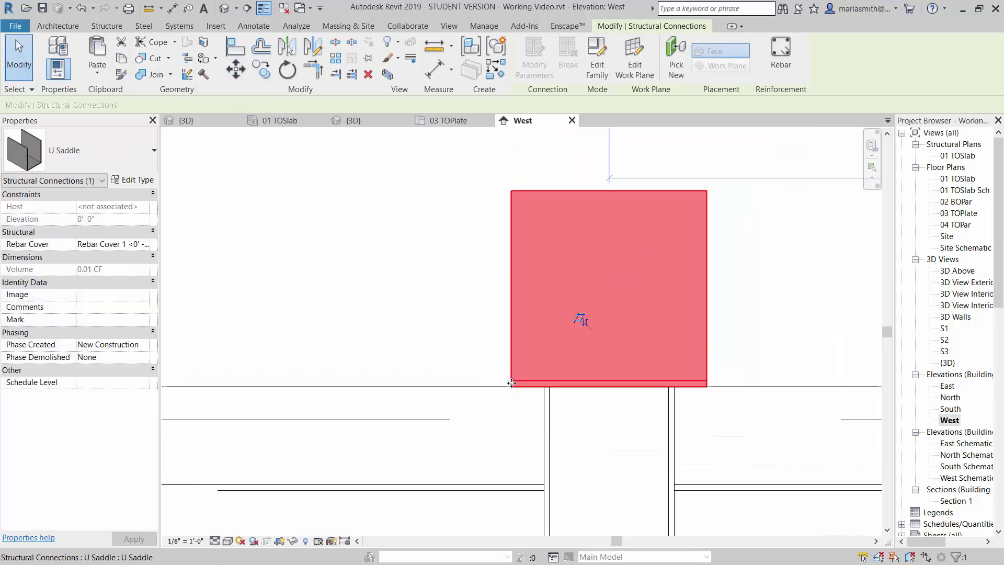
click(227, 9)
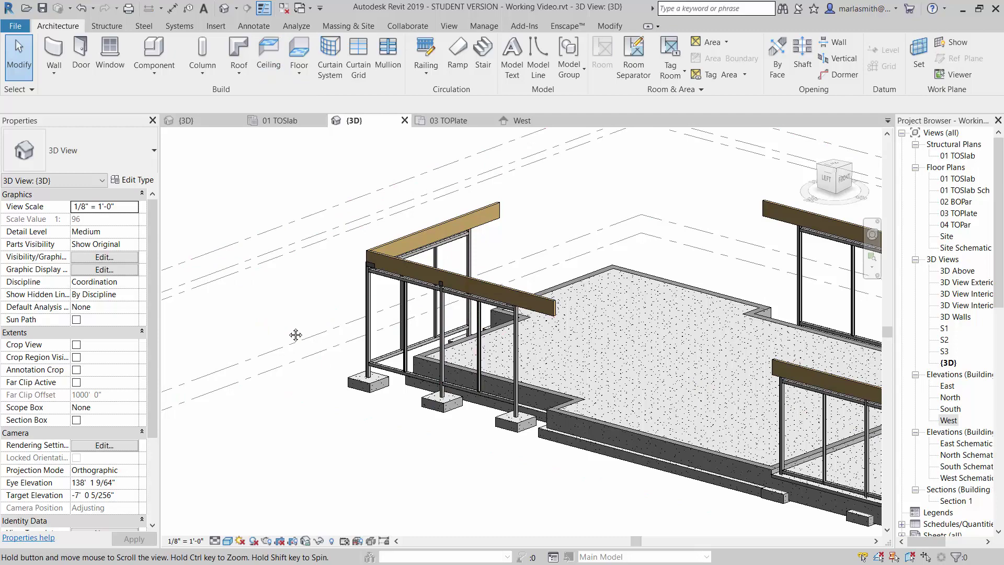
- Orbit and zoom to the railing corner and select the U Saddle corner connection
shift+middle_drag(293, 334, 491, 403)
scroll(506, 331, up, 4)
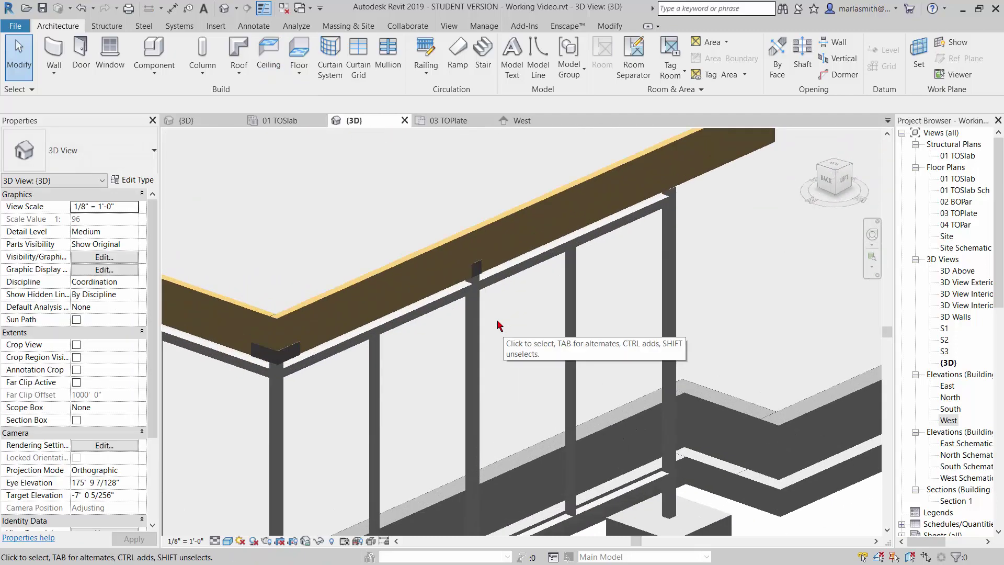
scroll(293, 335, down, 2)
scroll(272, 369, up, 5)
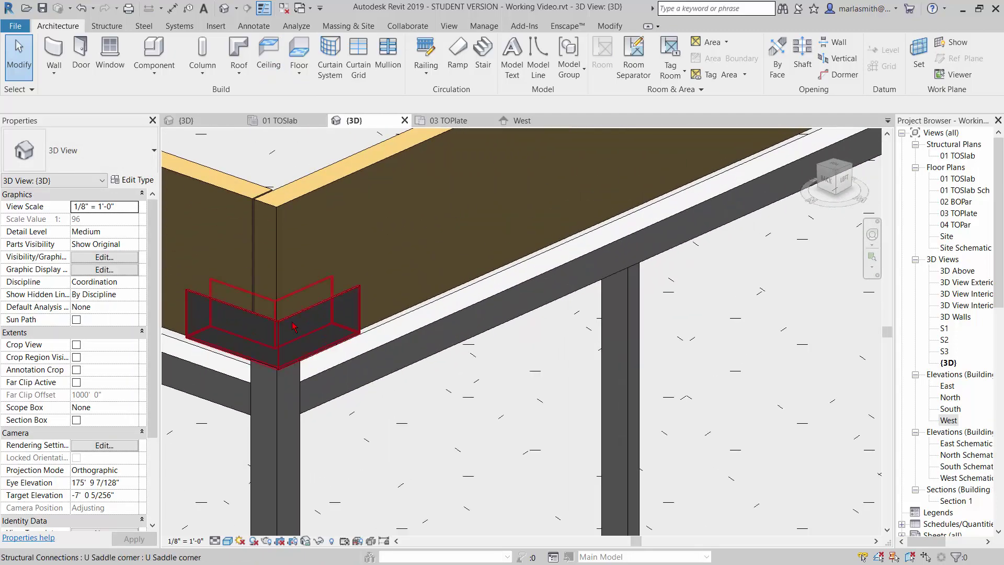
click(293, 327)
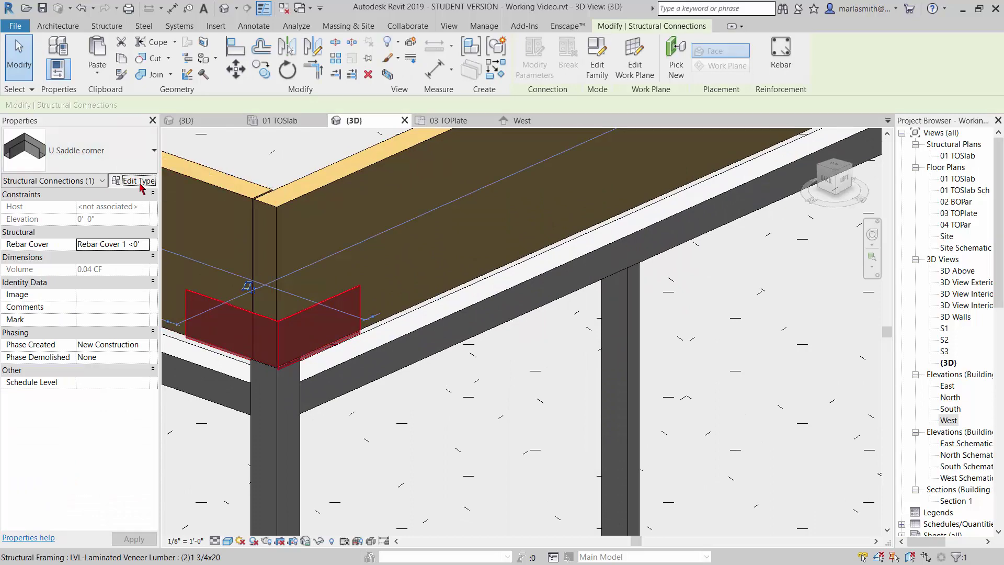
- Preview the U Saddle corner type at Height 1' 2" by applying it in Type Properties
click(135, 181)
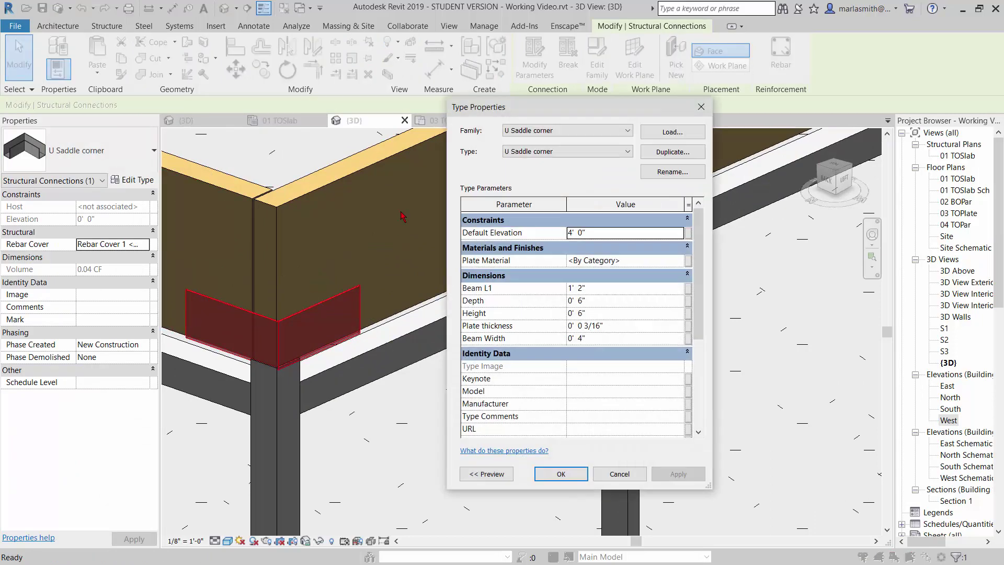
click(598, 314)
text(1 2)
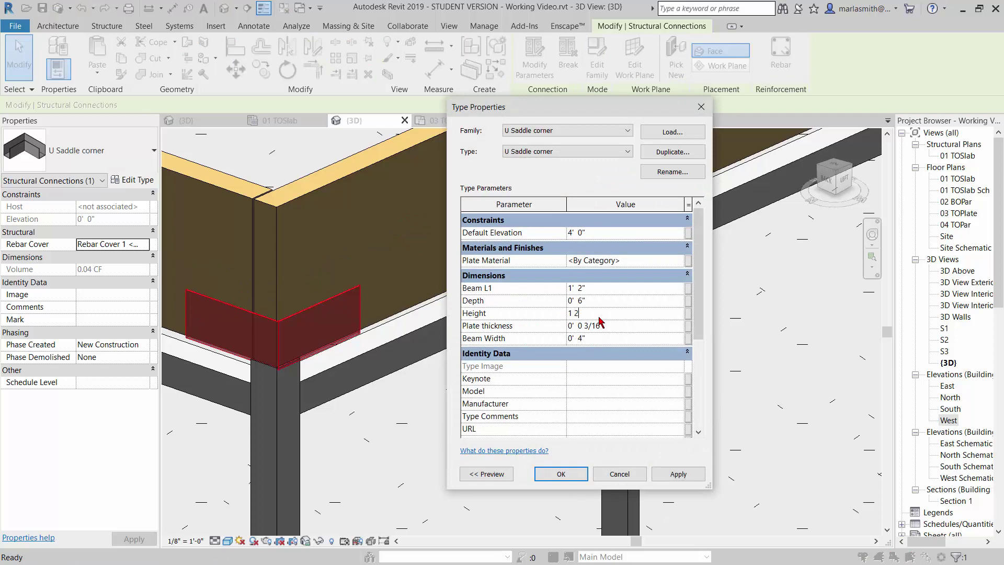
click(687, 477)
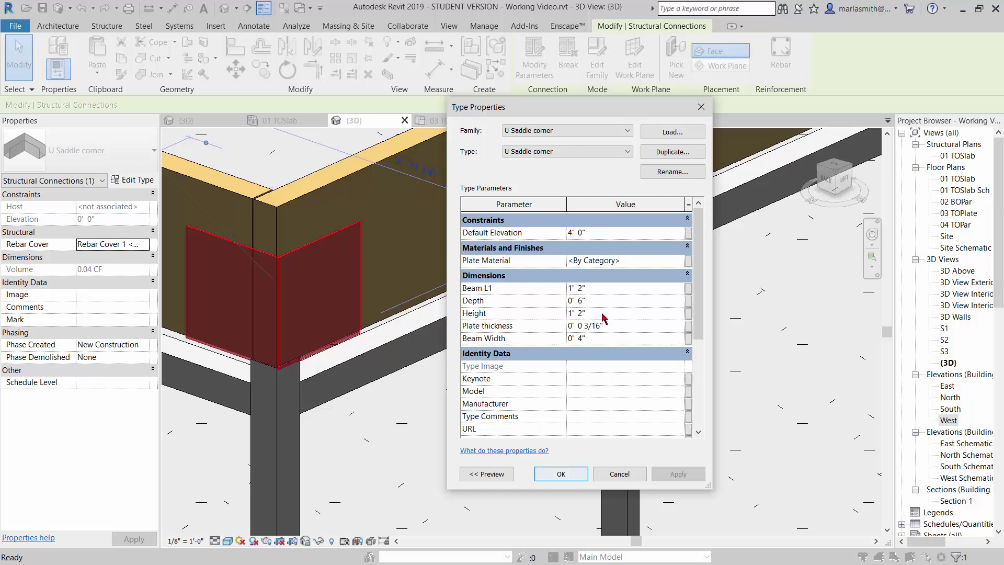
click(605, 315)
- Restore the type Height to 0' 6", close Type Properties, and zoom to a column footing
text(0' 6")
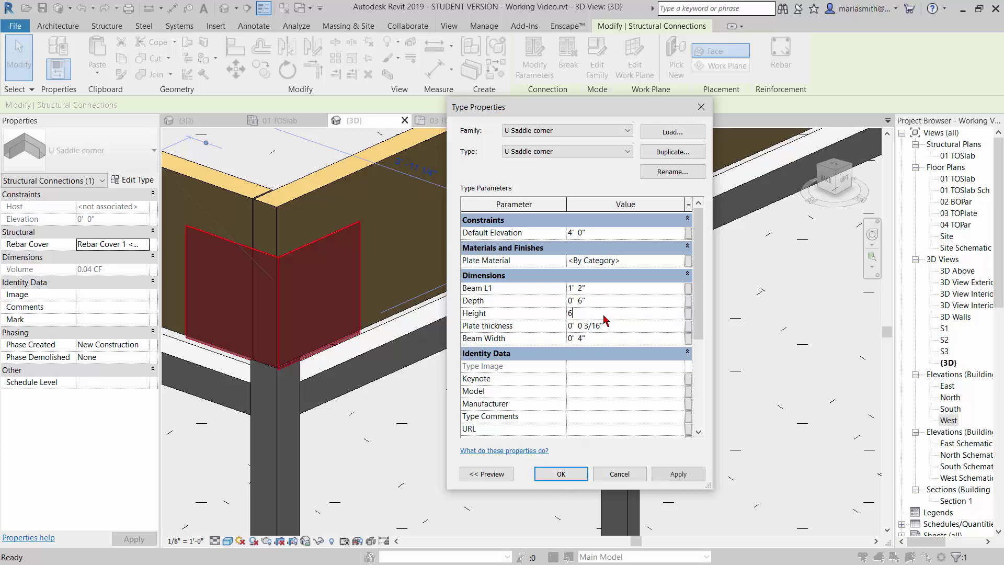
click(561, 474)
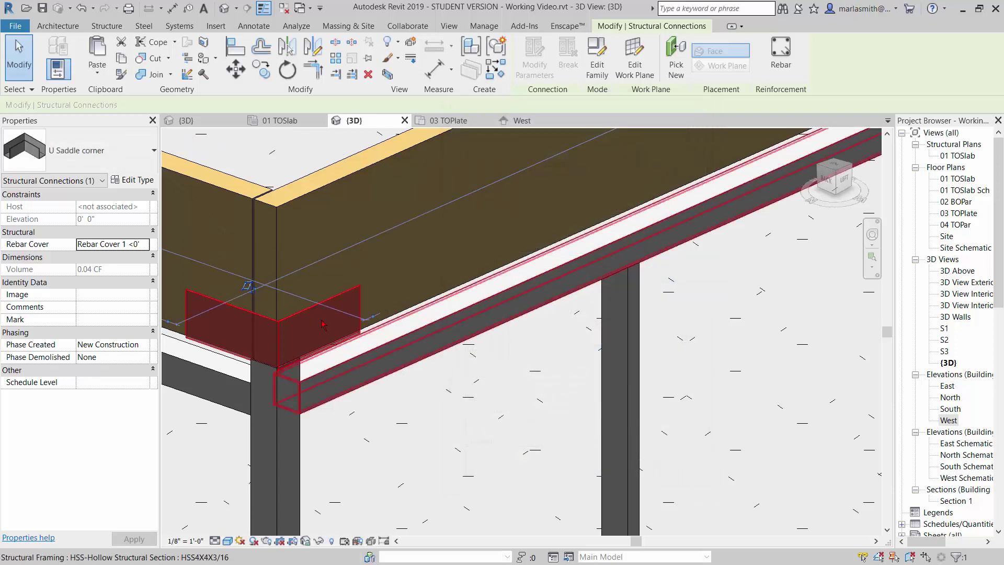
scroll(287, 318, down, 5)
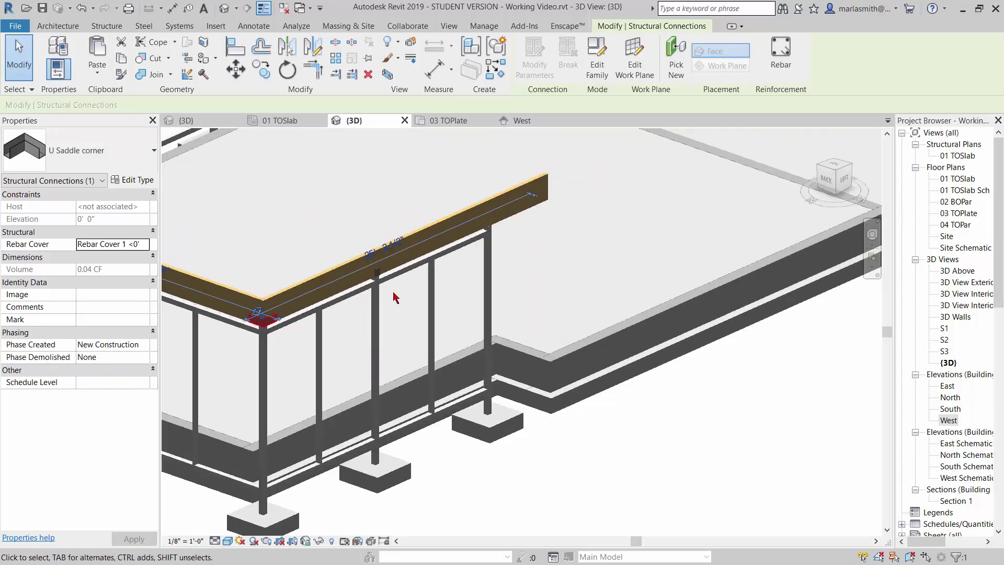
scroll(346, 283, up, 6)
scroll(386, 343, down, 7)
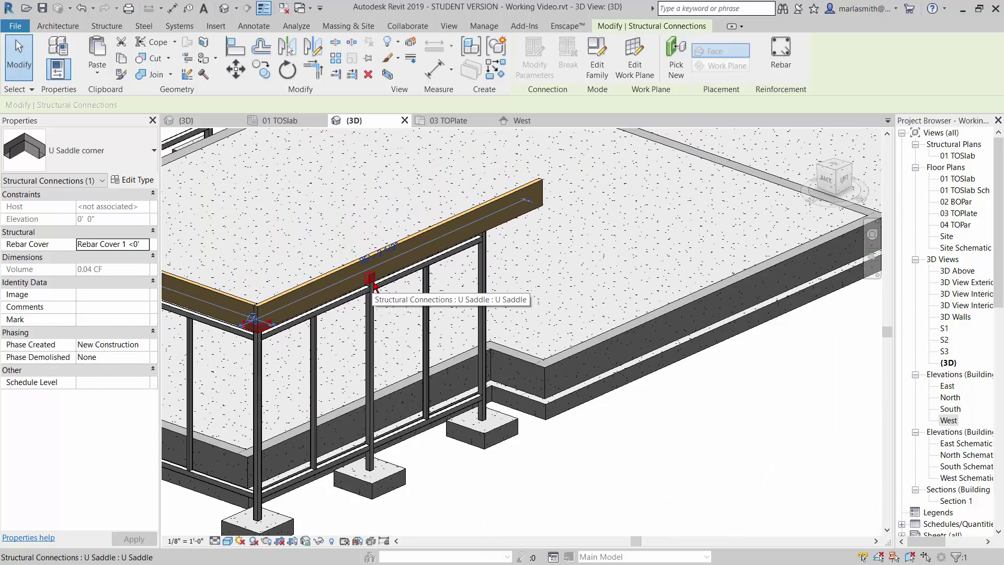
scroll(377, 283, down, 3)
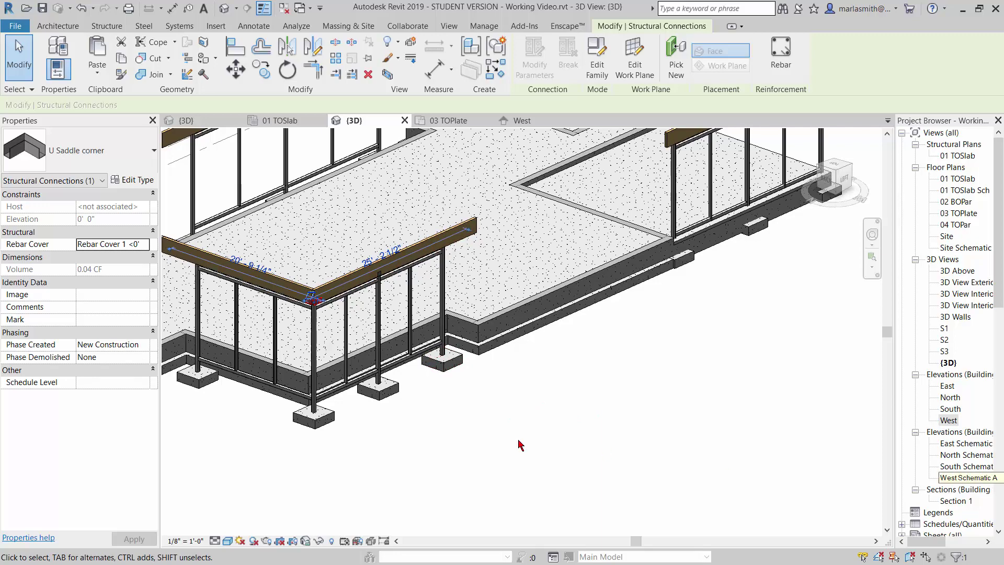
scroll(368, 382, up, 6)
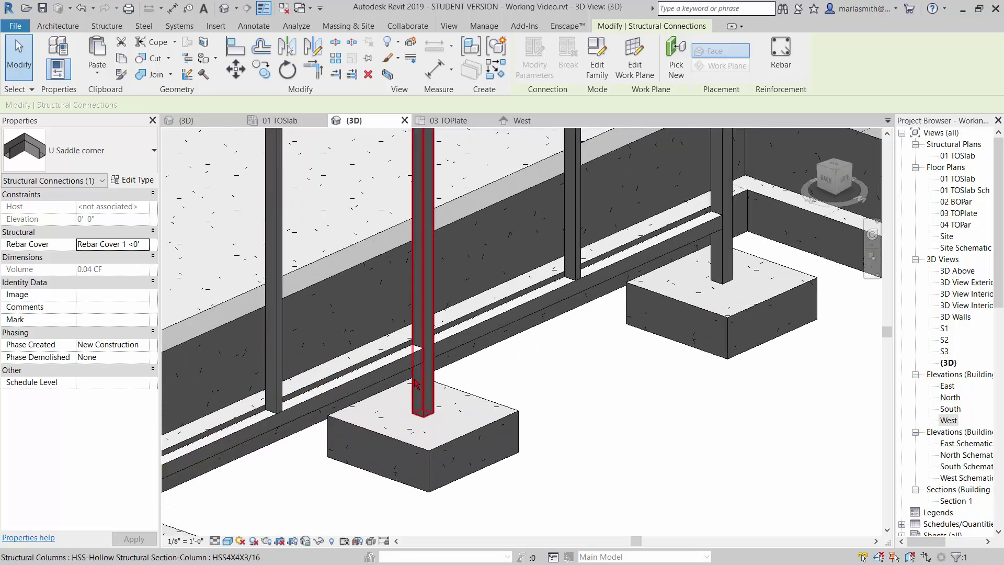
- Switch the 3D view's visual style to Wireframe and clear the selection
scroll(439, 413, up, 3)
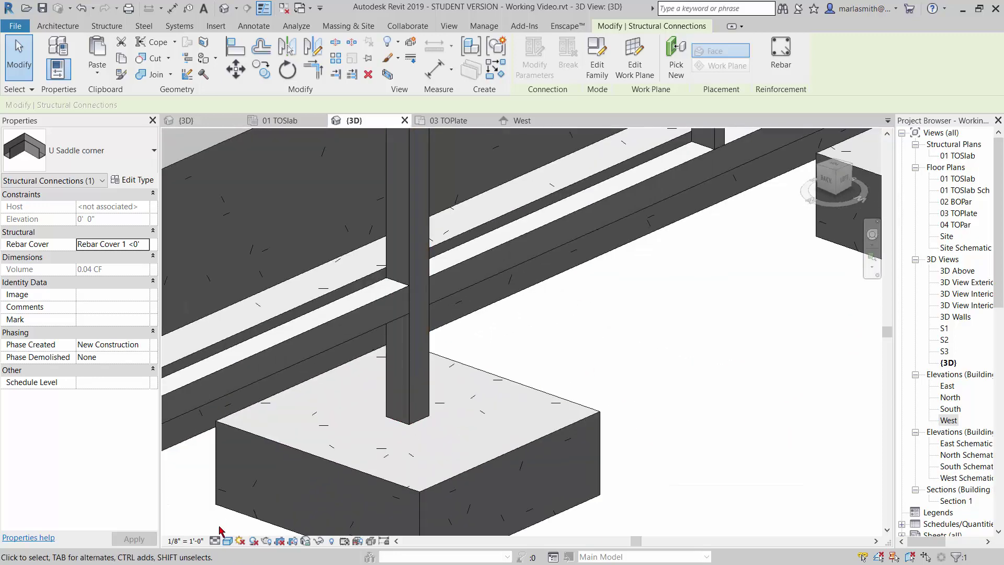
click(227, 540)
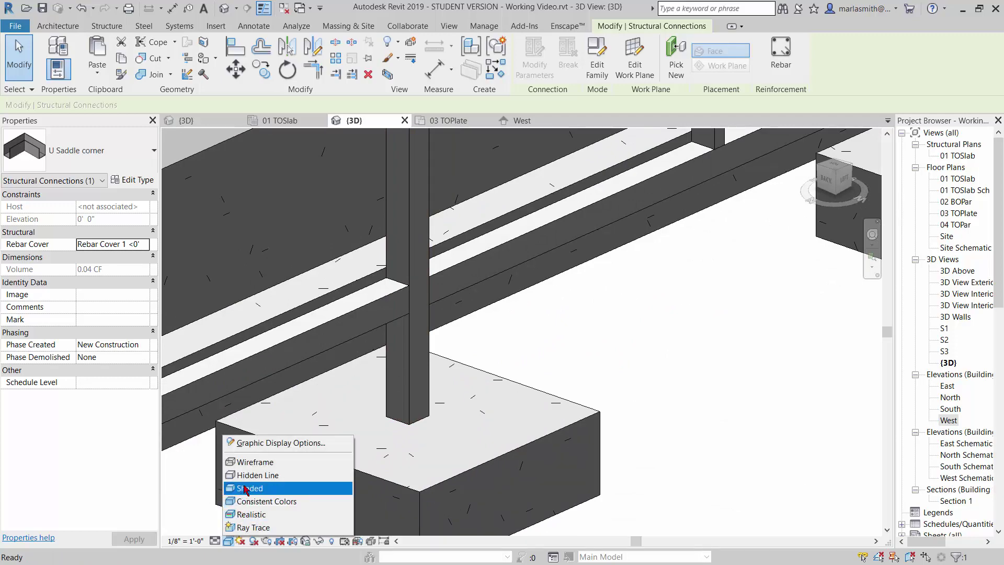
click(248, 461)
scroll(615, 459, down, 2)
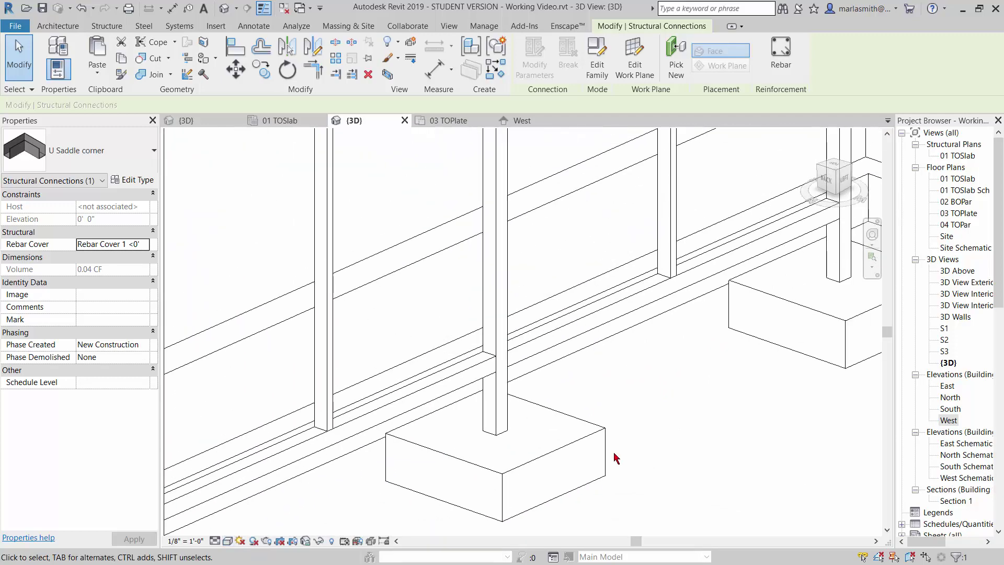
scroll(616, 458, down, 2)
click(667, 478)
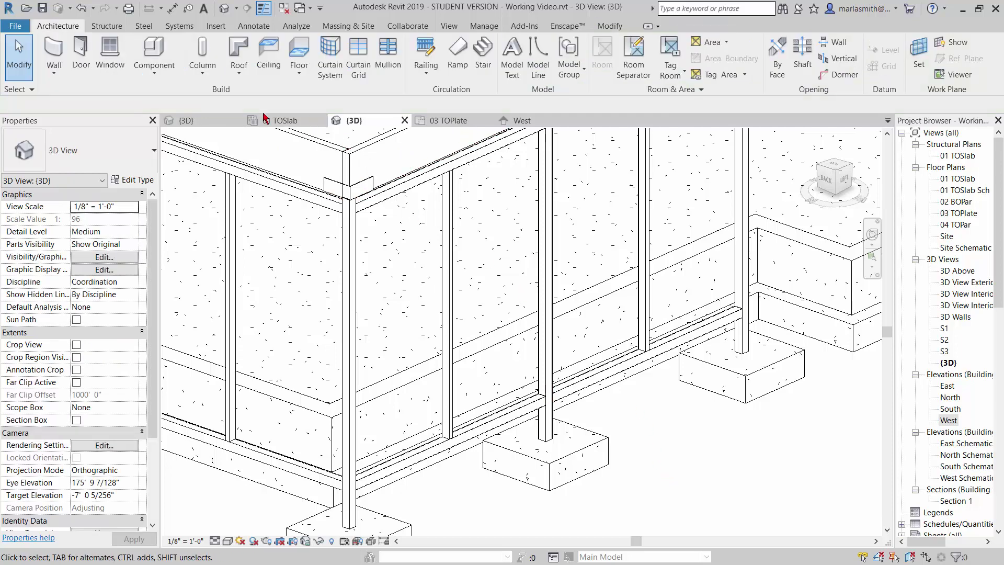
- From the Steel tools' connection settings, load the Base plate connection into the project
click(141, 27)
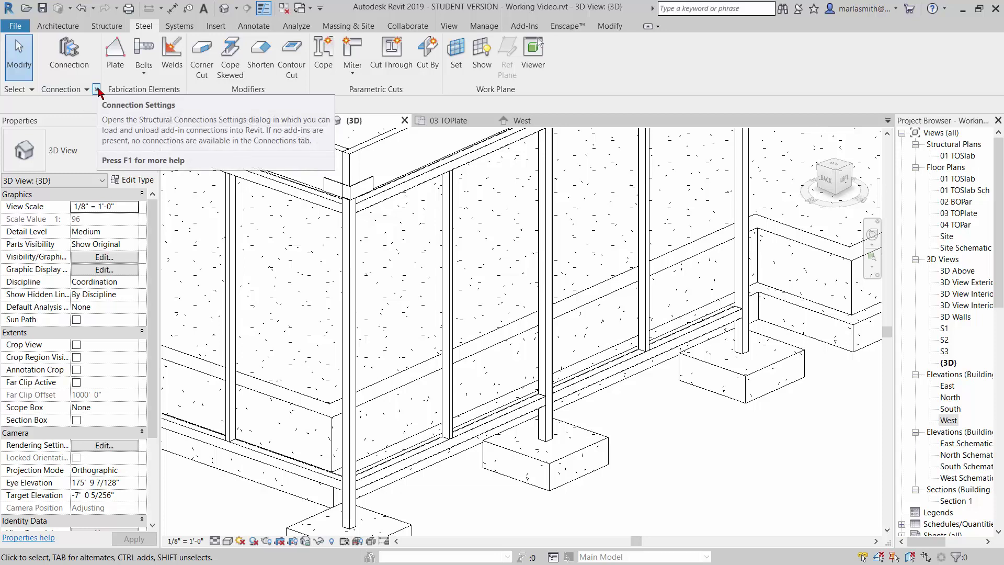
click(97, 90)
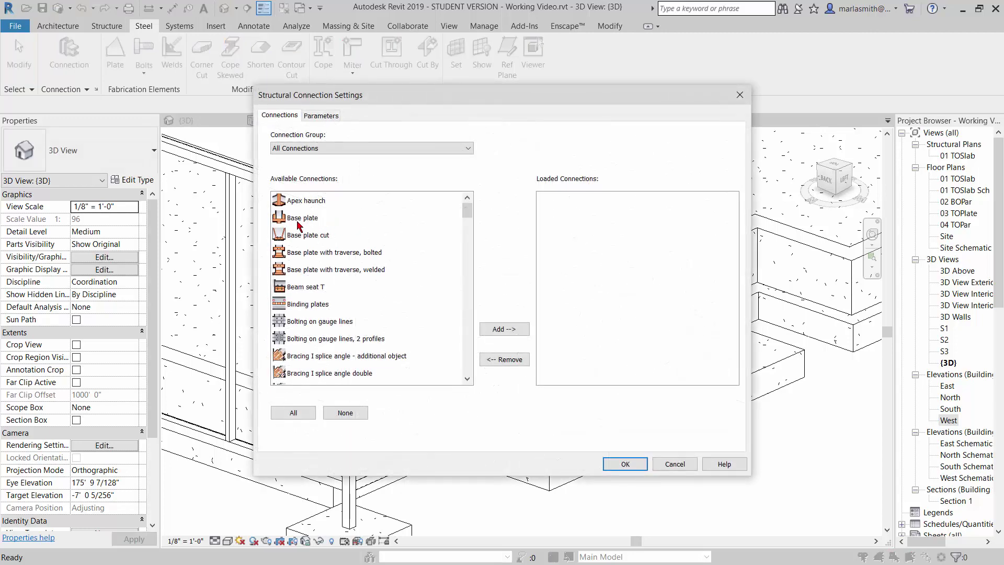
click(298, 221)
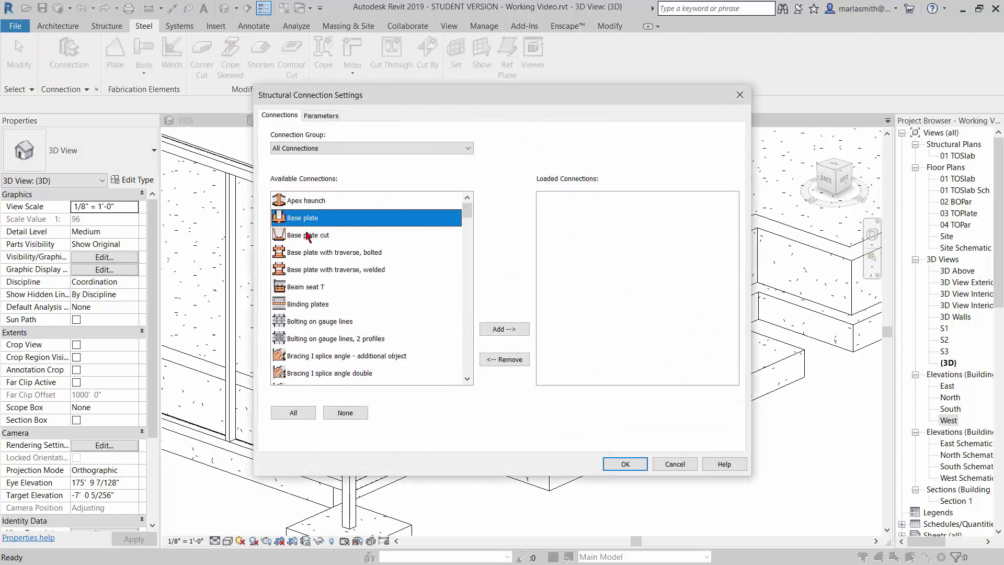
click(499, 330)
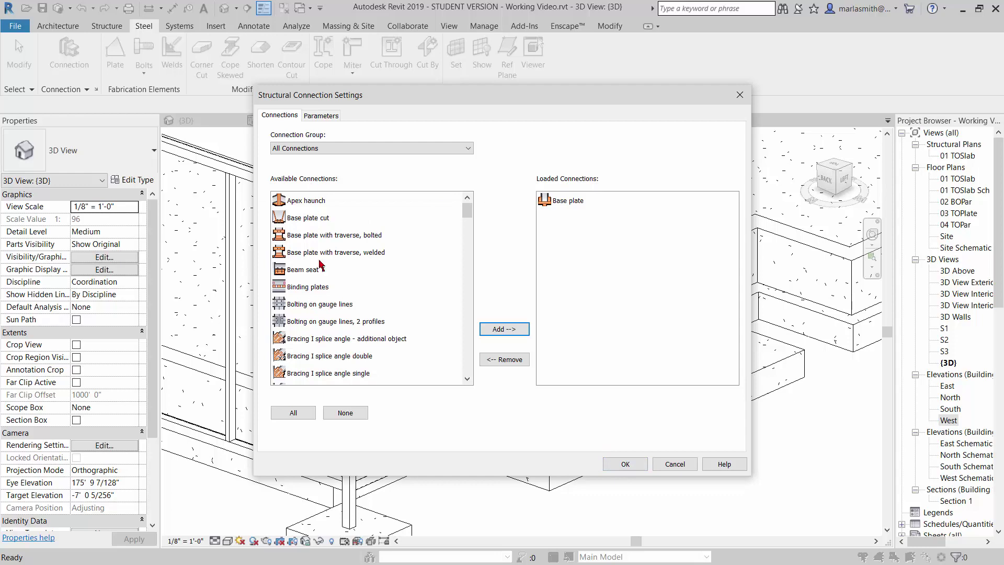
click(635, 465)
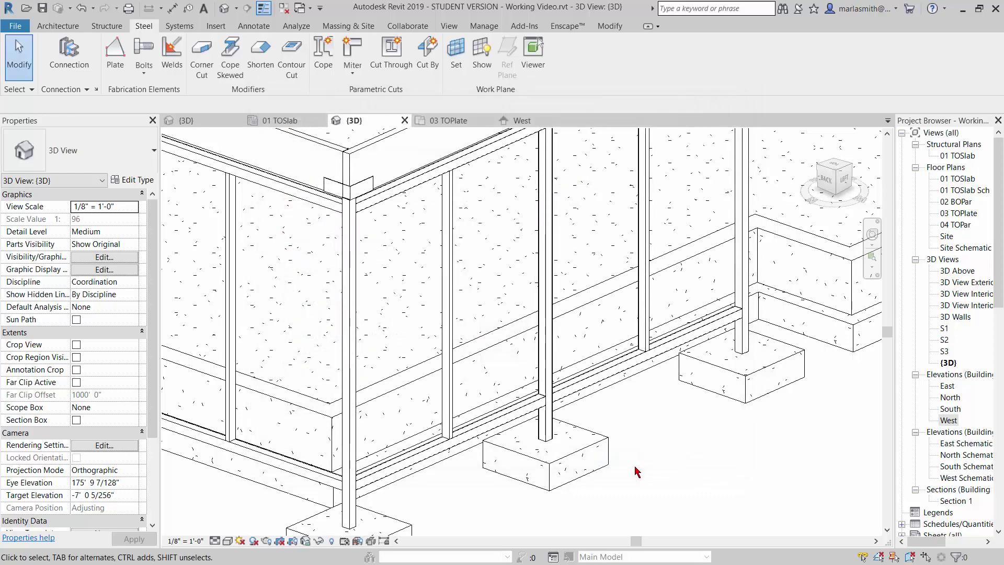
- Connect the middle column to the footing beneath it and set the connection type to Base plate
click(65, 53)
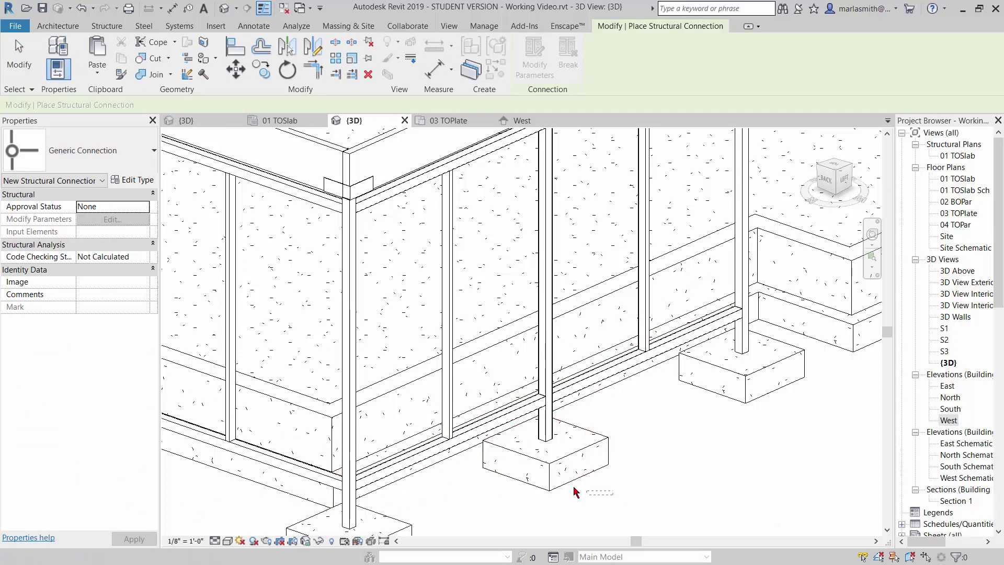
click(545, 443)
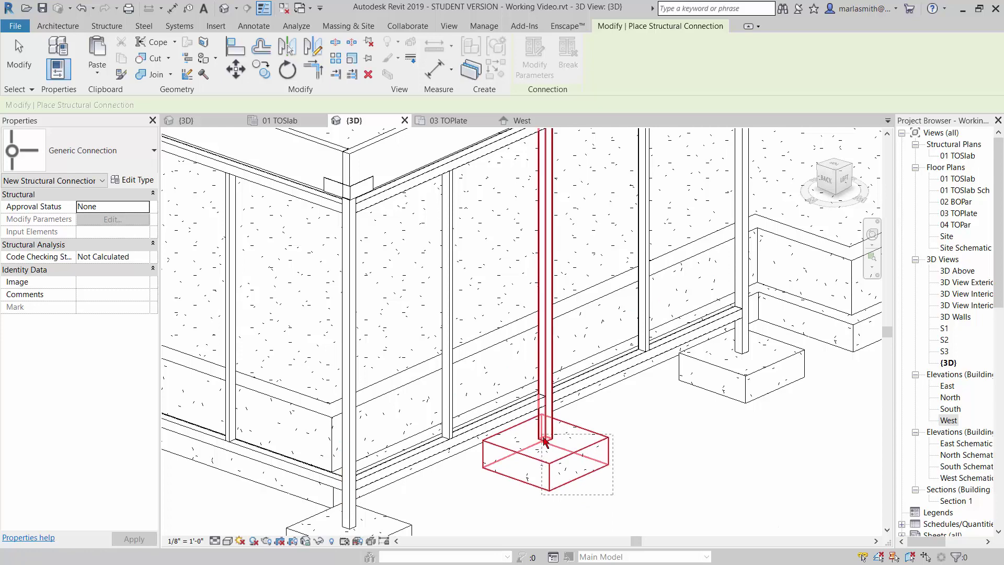
click(545, 441)
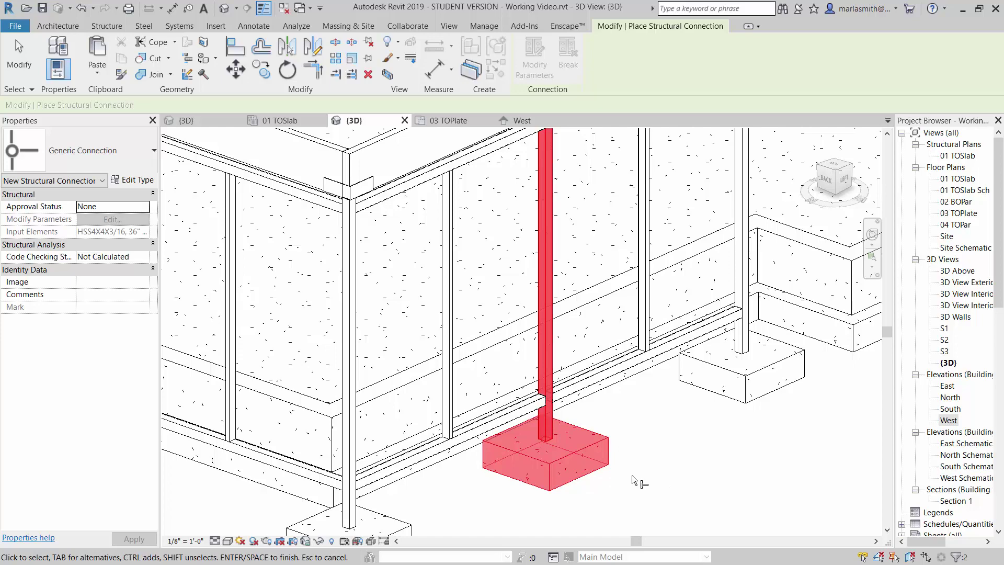
key(Return)
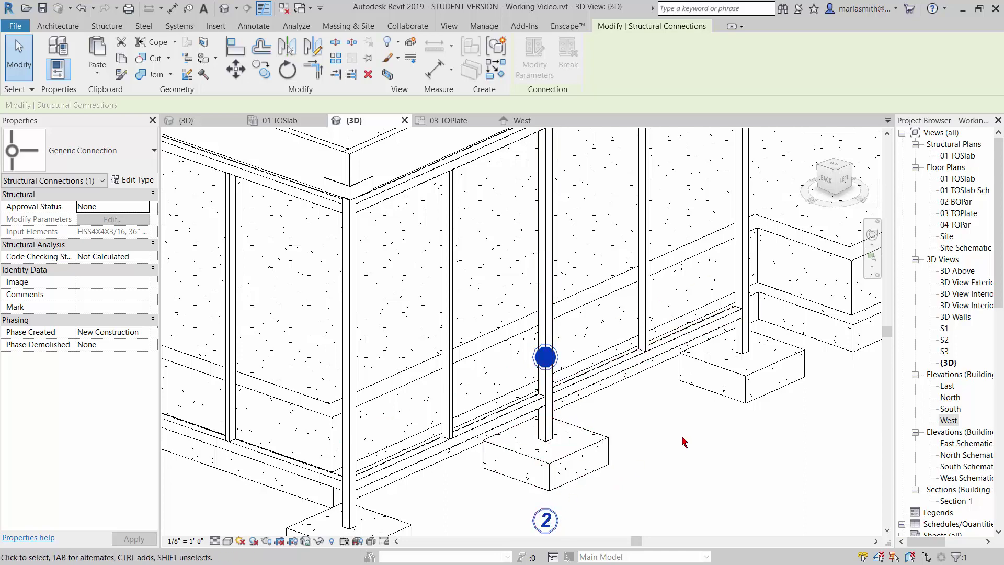
click(141, 168)
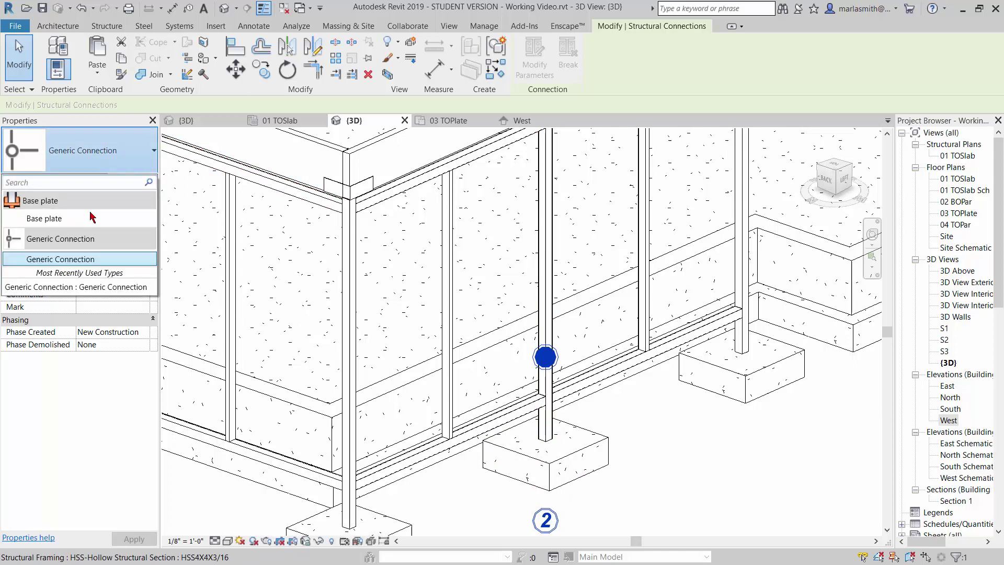
click(48, 223)
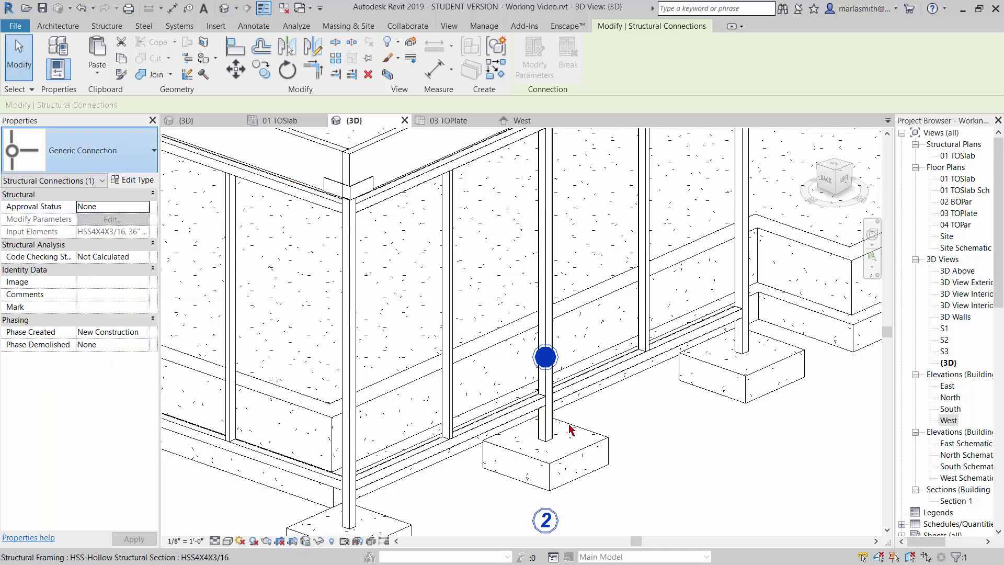
- Deselect the connection and set the 3D view's detail level to Fine
click(646, 456)
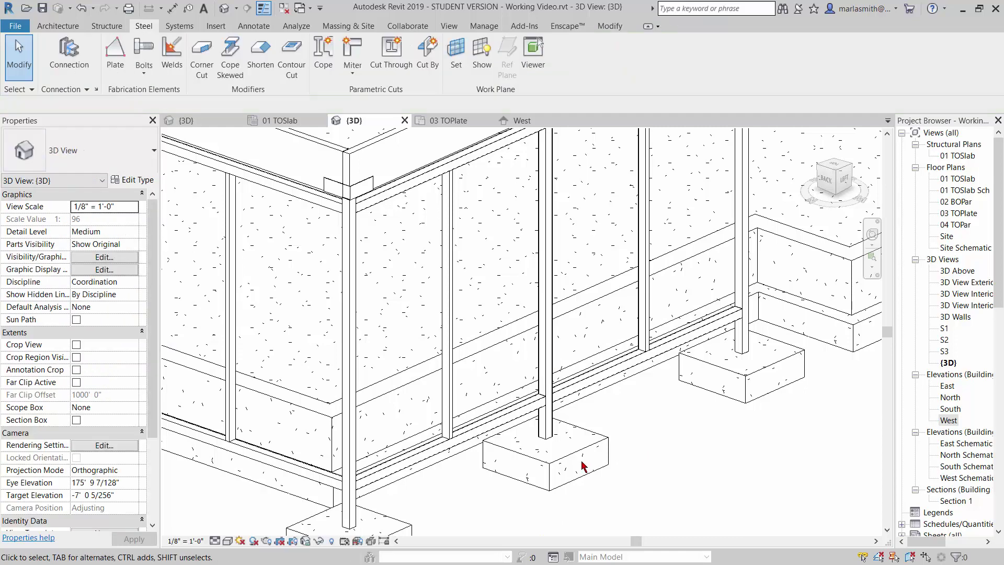
click(216, 540)
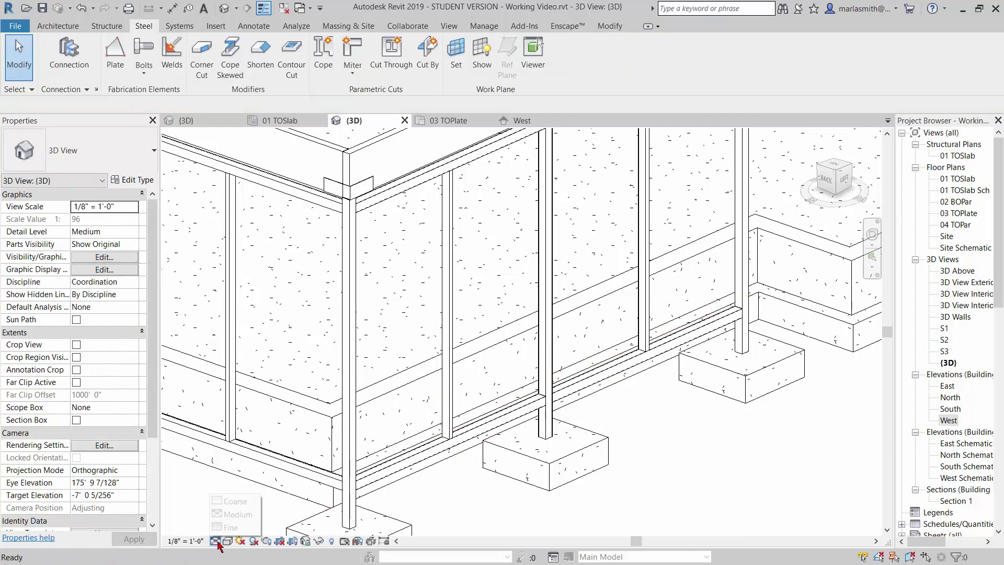
click(231, 527)
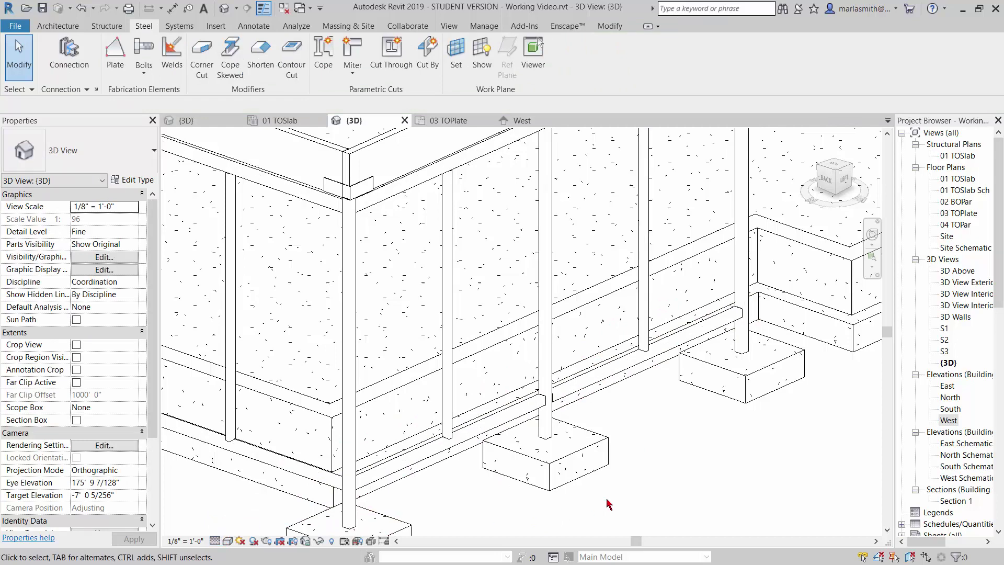
- Using VG, make Structural Connection Anchors, Bolts, Holes and Plates visible in the view
key(v)
key(g)
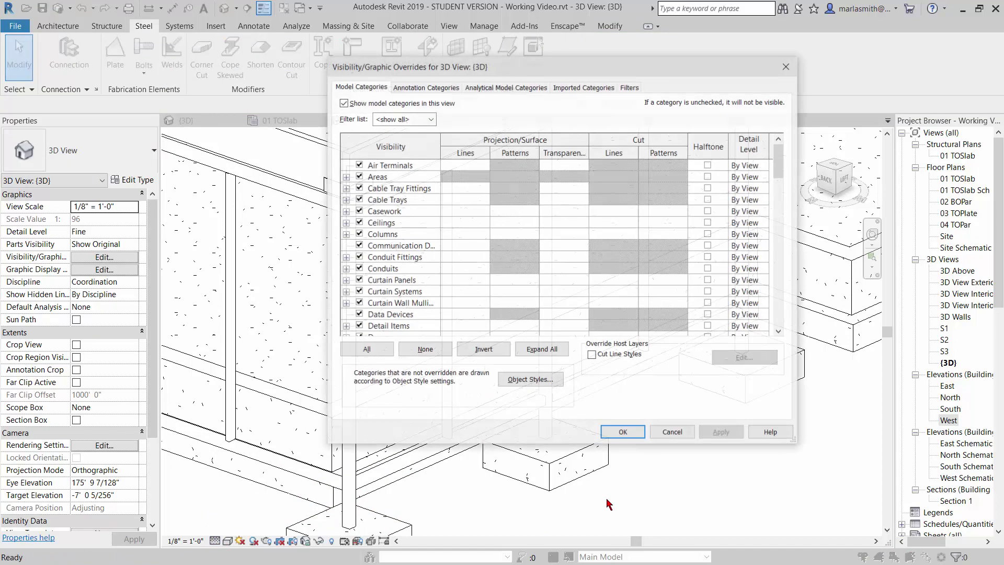
drag(778, 167, 784, 299)
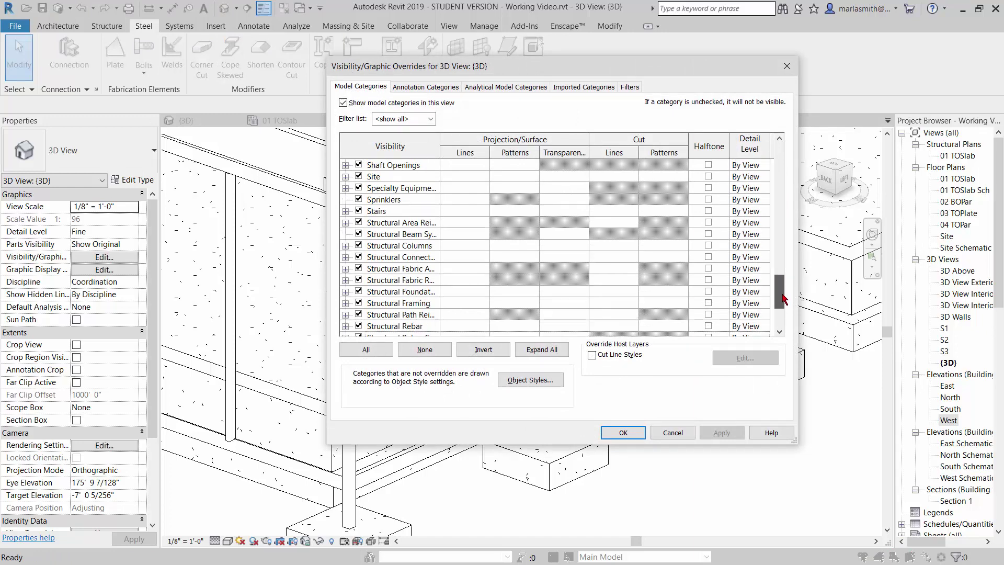
click(347, 256)
click(345, 257)
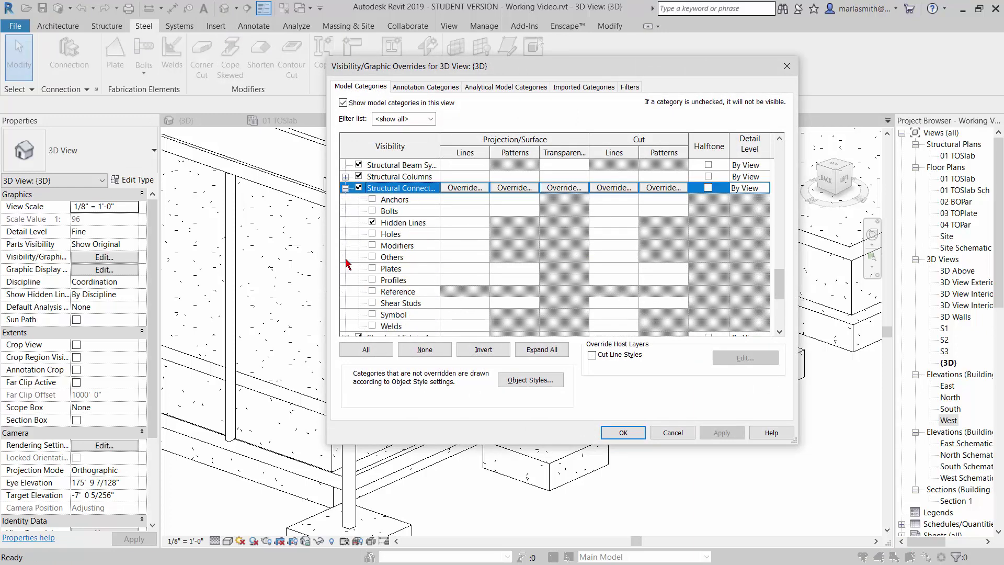
click(373, 211)
click(373, 210)
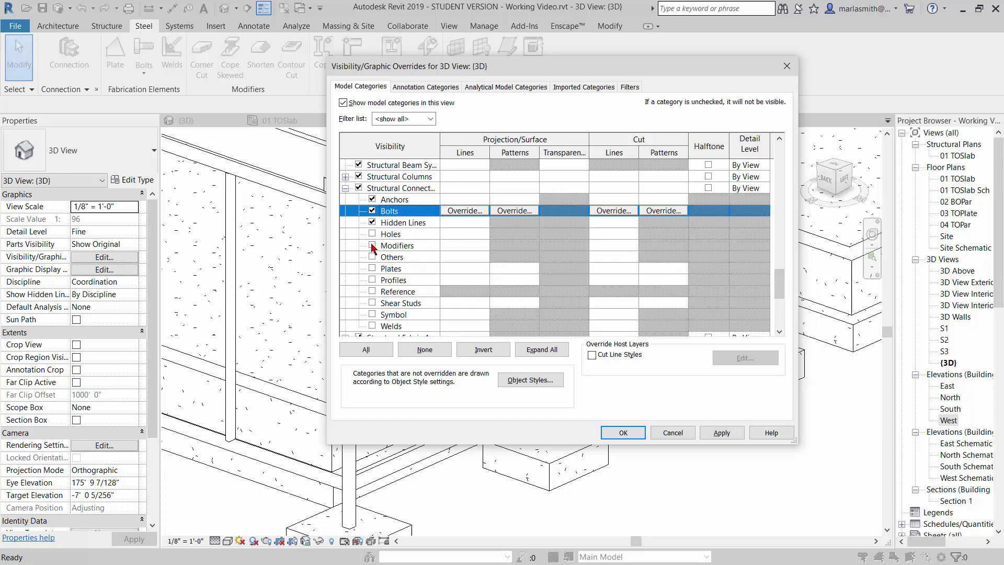
click(372, 234)
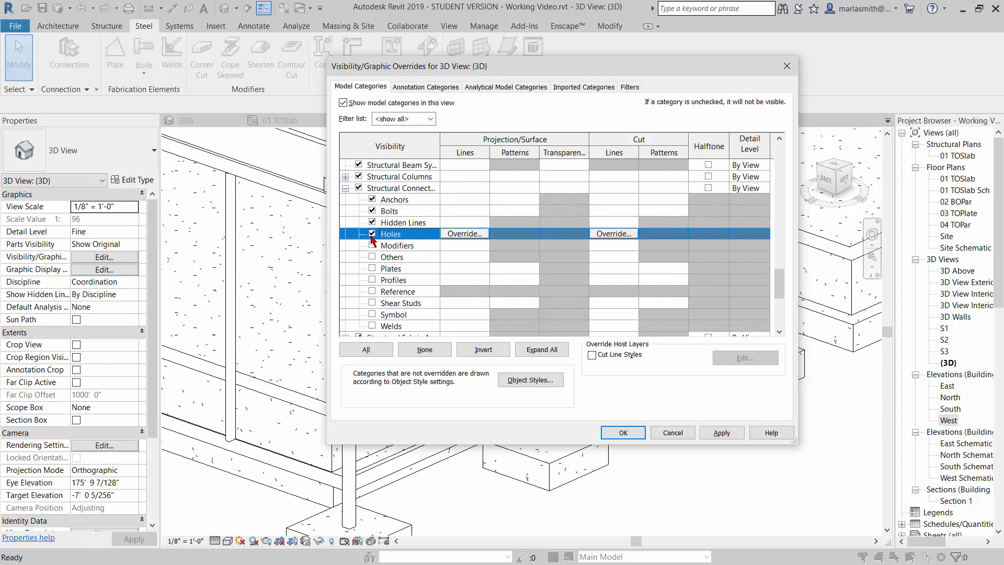
click(372, 269)
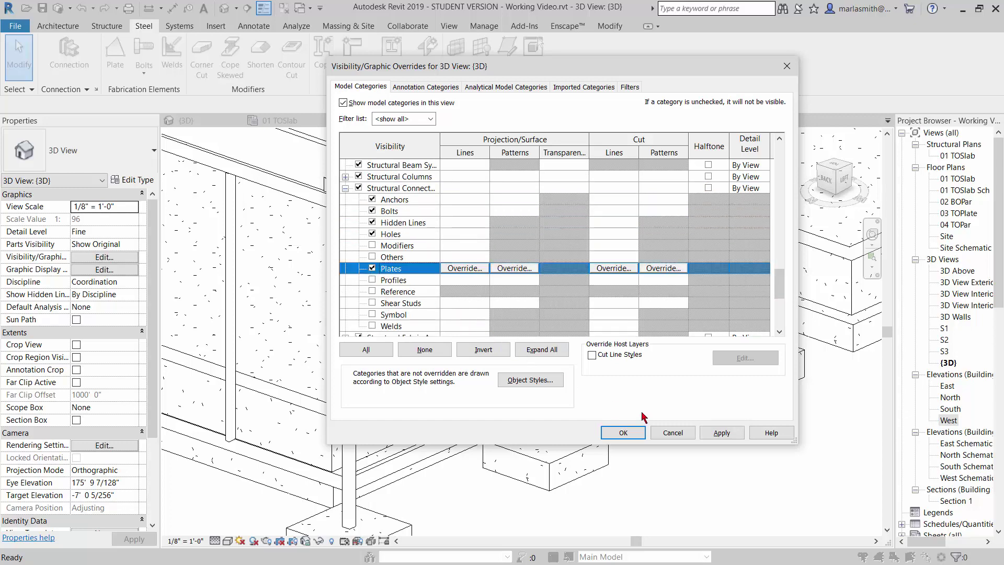
click(722, 432)
click(623, 433)
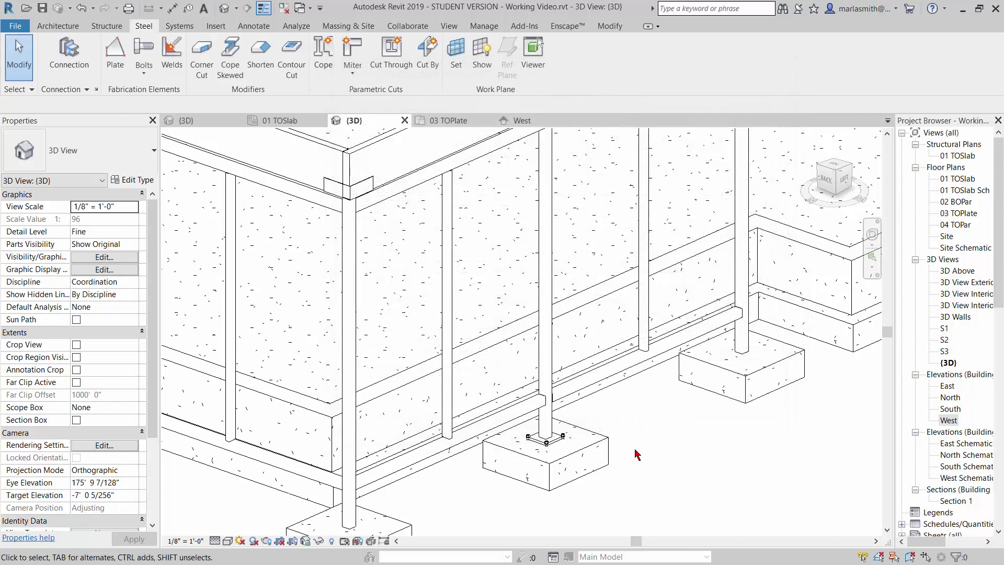
- Change the base plate's Projection 1 from 3" to 6" in its connection parameters
scroll(546, 442, up, 6)
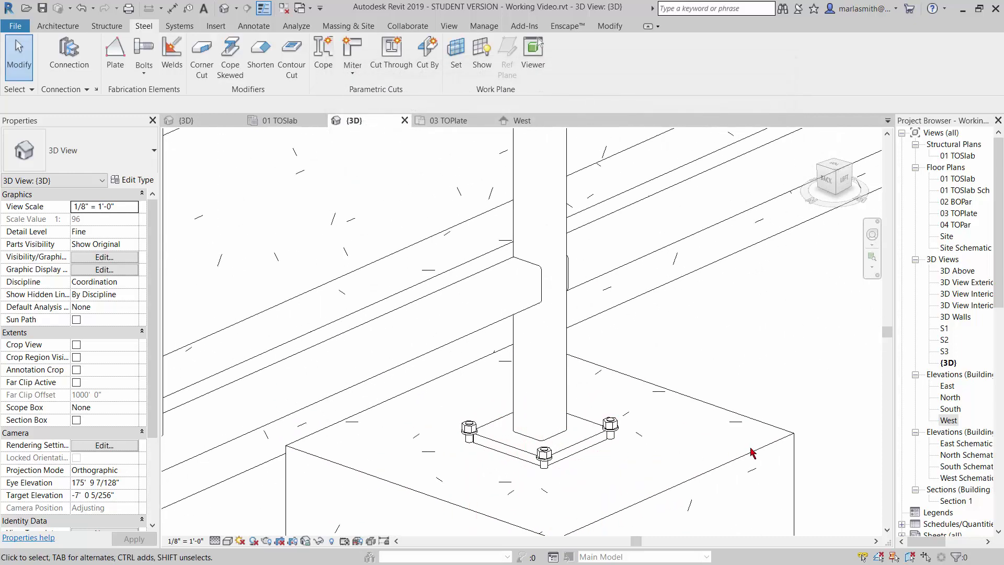
click(568, 453)
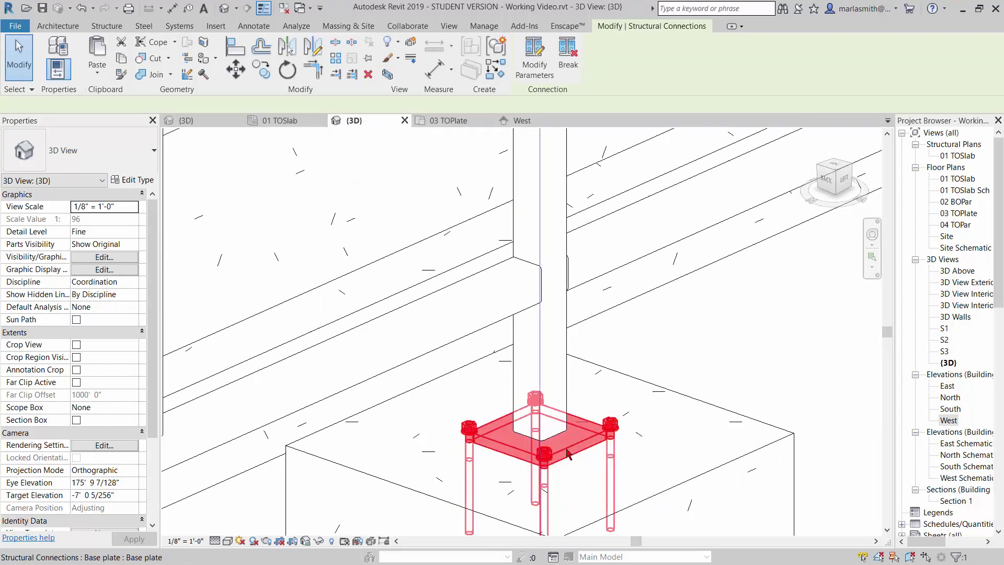
click(535, 60)
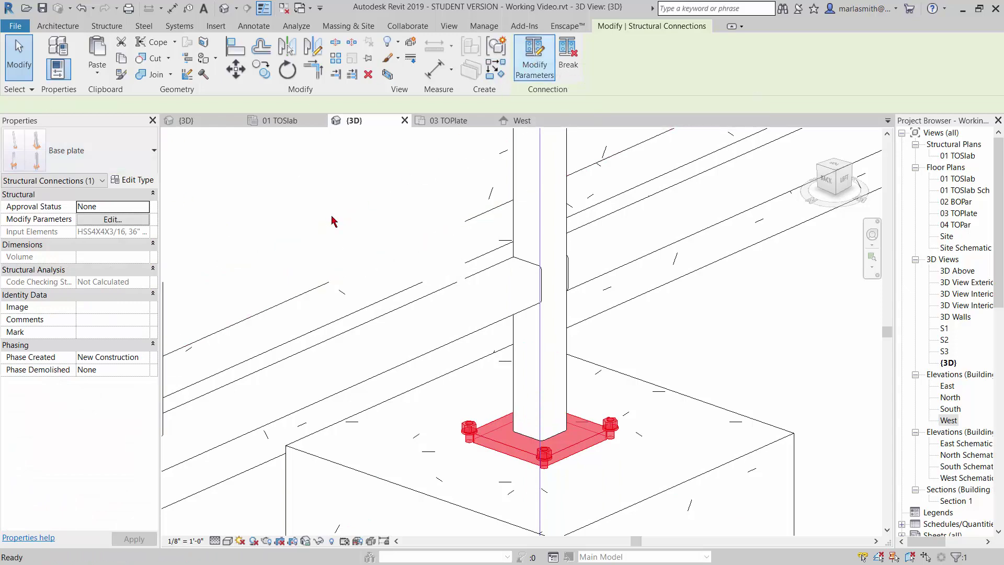
click(84, 105)
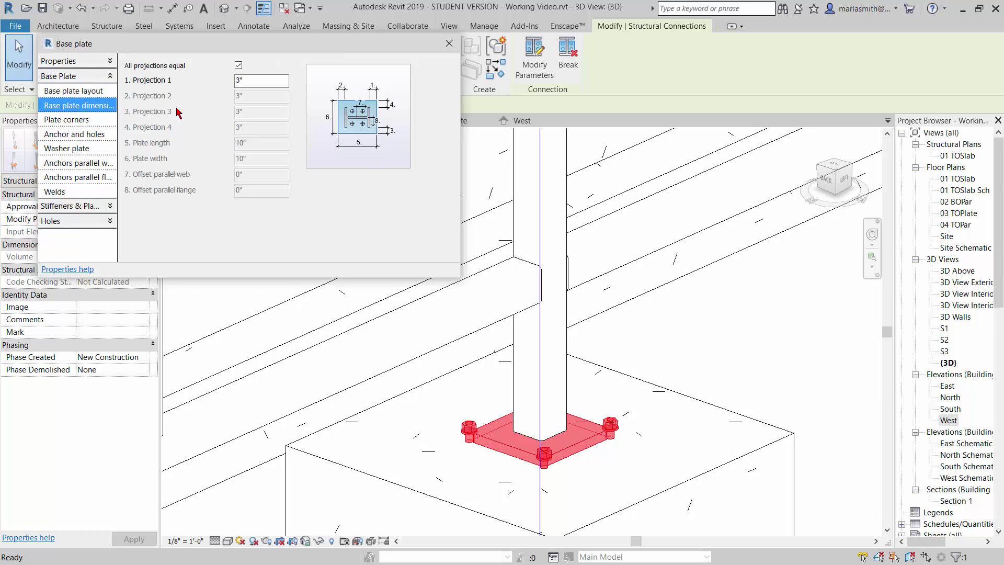
click(87, 93)
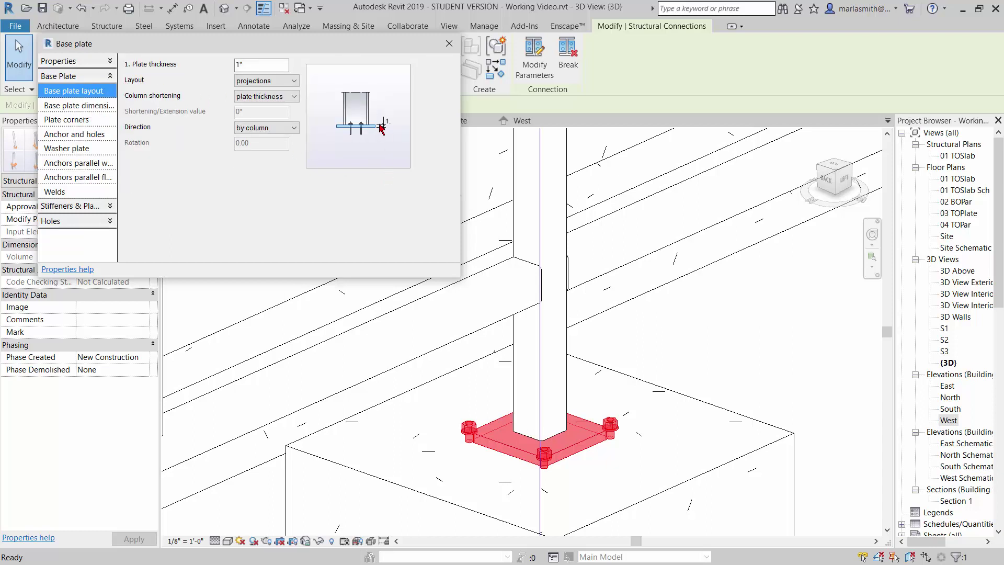
click(97, 108)
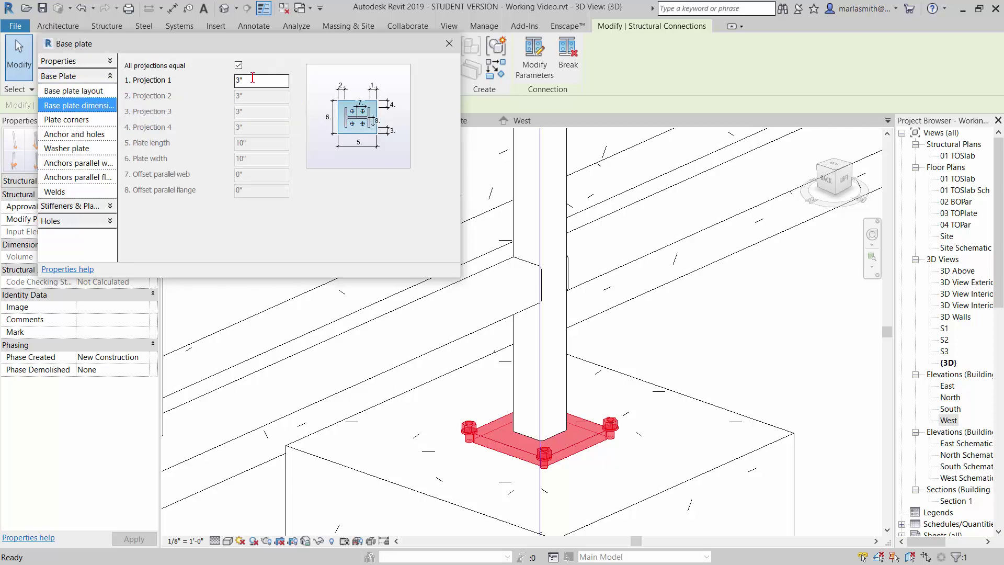
drag(251, 79, 221, 84)
click(730, 306)
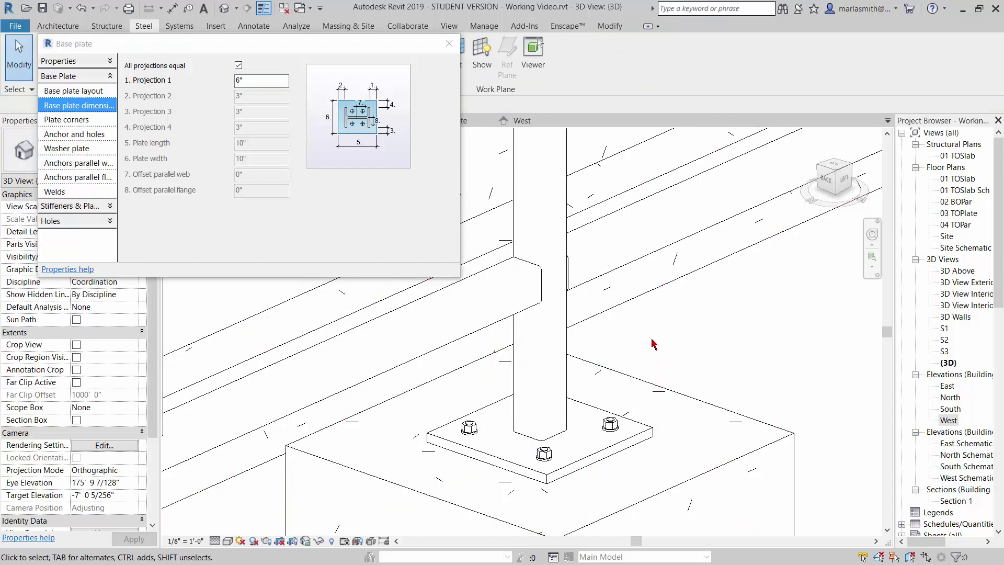
click(448, 43)
scroll(596, 345, down, 5)
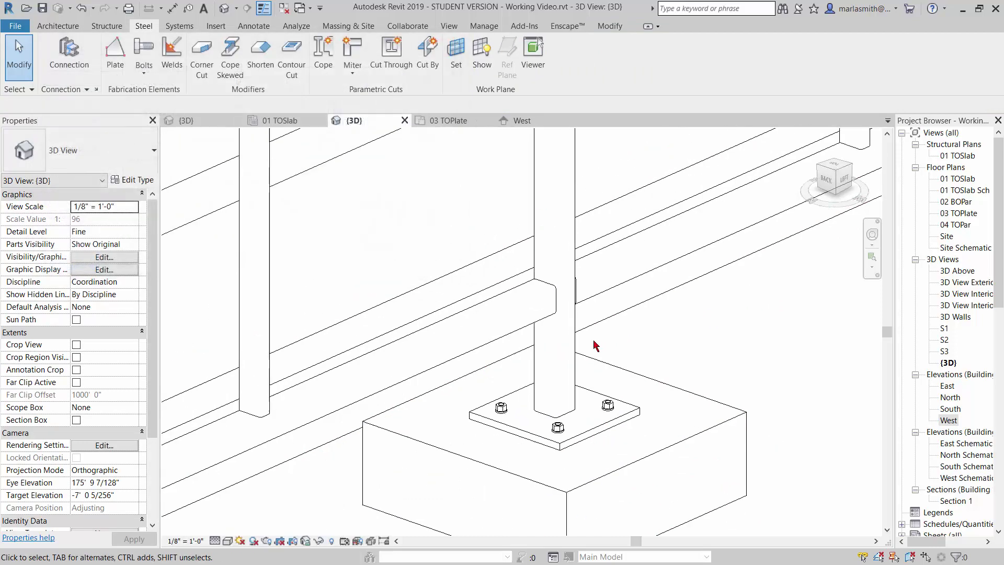
scroll(592, 342, down, 2)
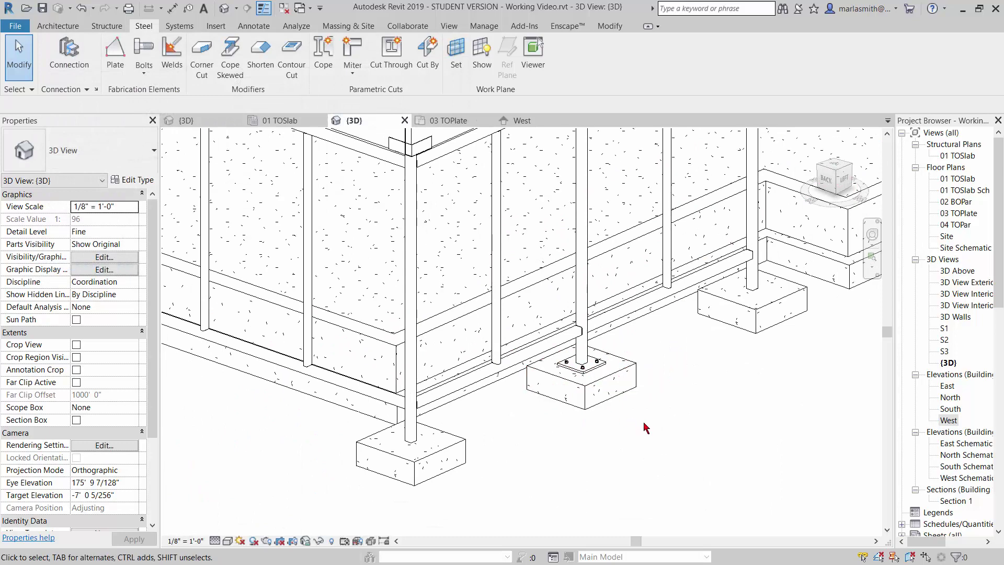